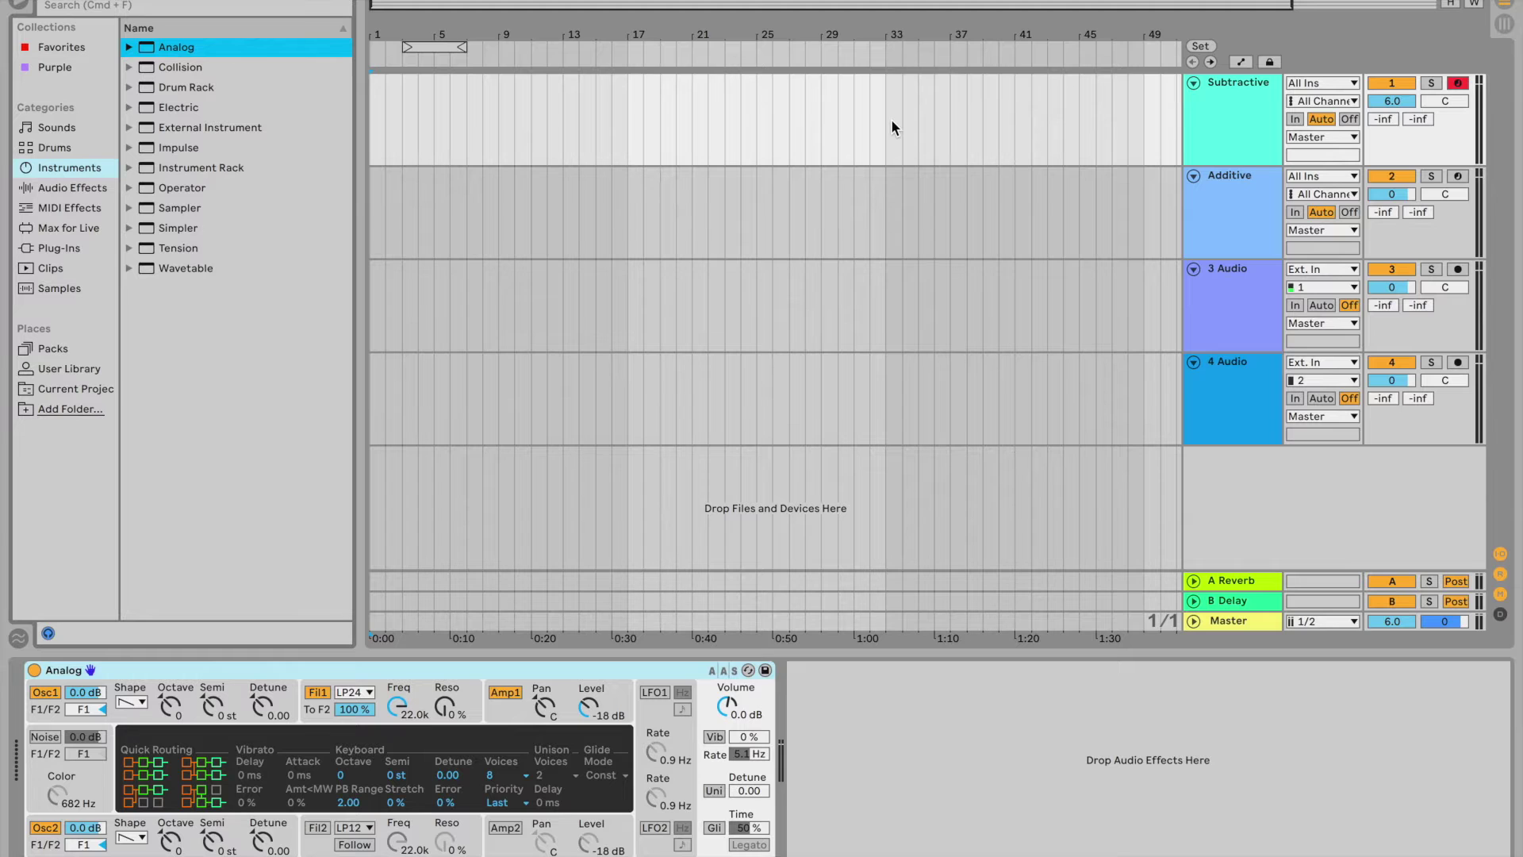
Set oscillator 1 to a sine wave and switch off oscillator 2.
left_click(132, 703)
left_click(135, 720)
left_click(50, 828)
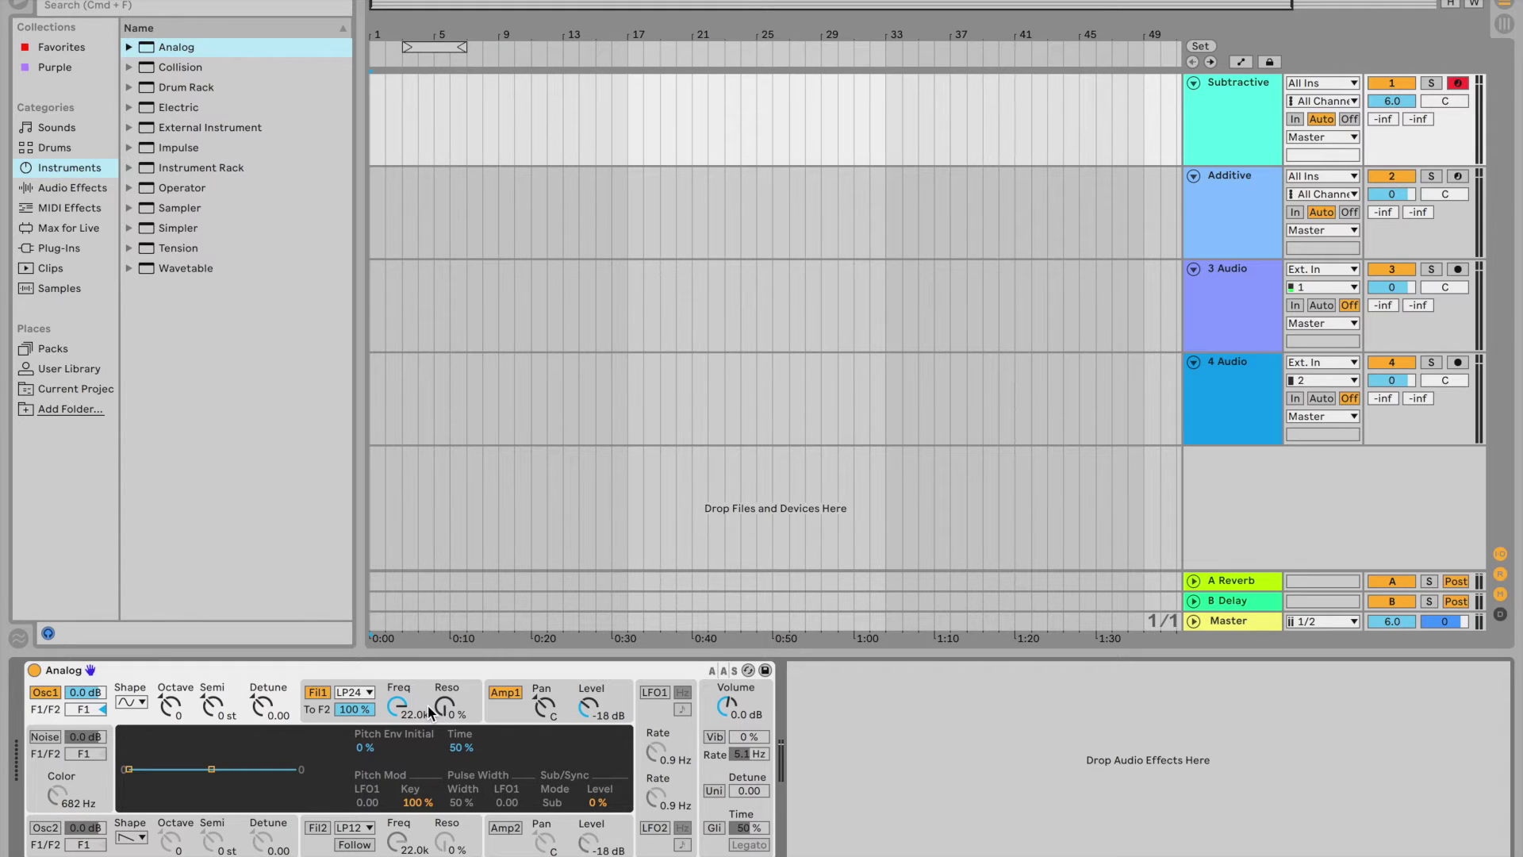
Change oscillator 1 to a square wave and set filter 1 to 1.0k frequency with 70% resonance.
left_click(556, 703)
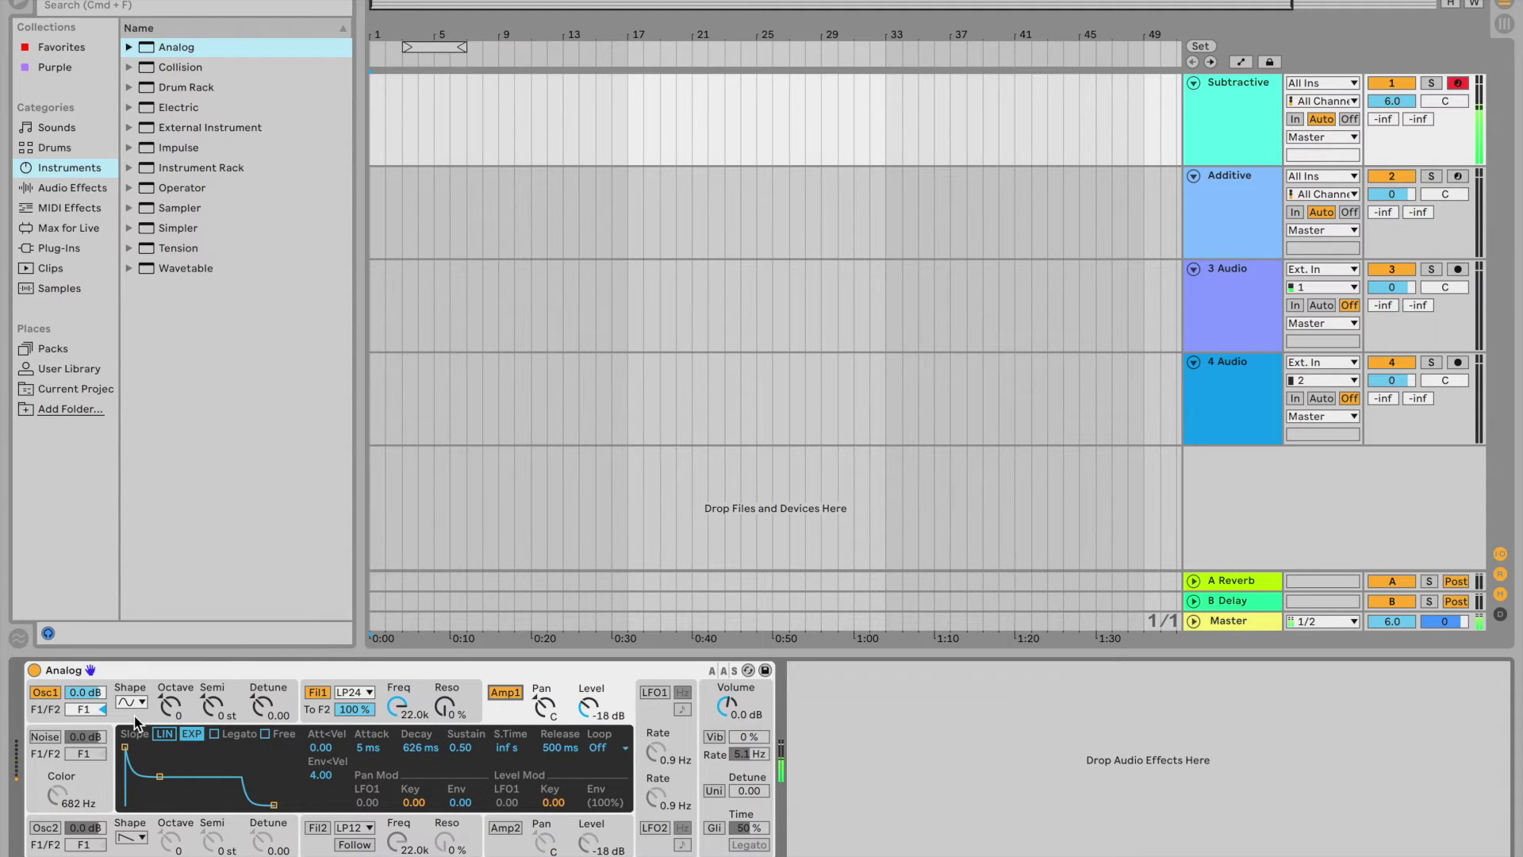
mouse_move(397, 706)
left_mouse_down()
mouse_move(397, 818)
mouse_move(402, 714)
left_mouse_up()
left_click(137, 703)
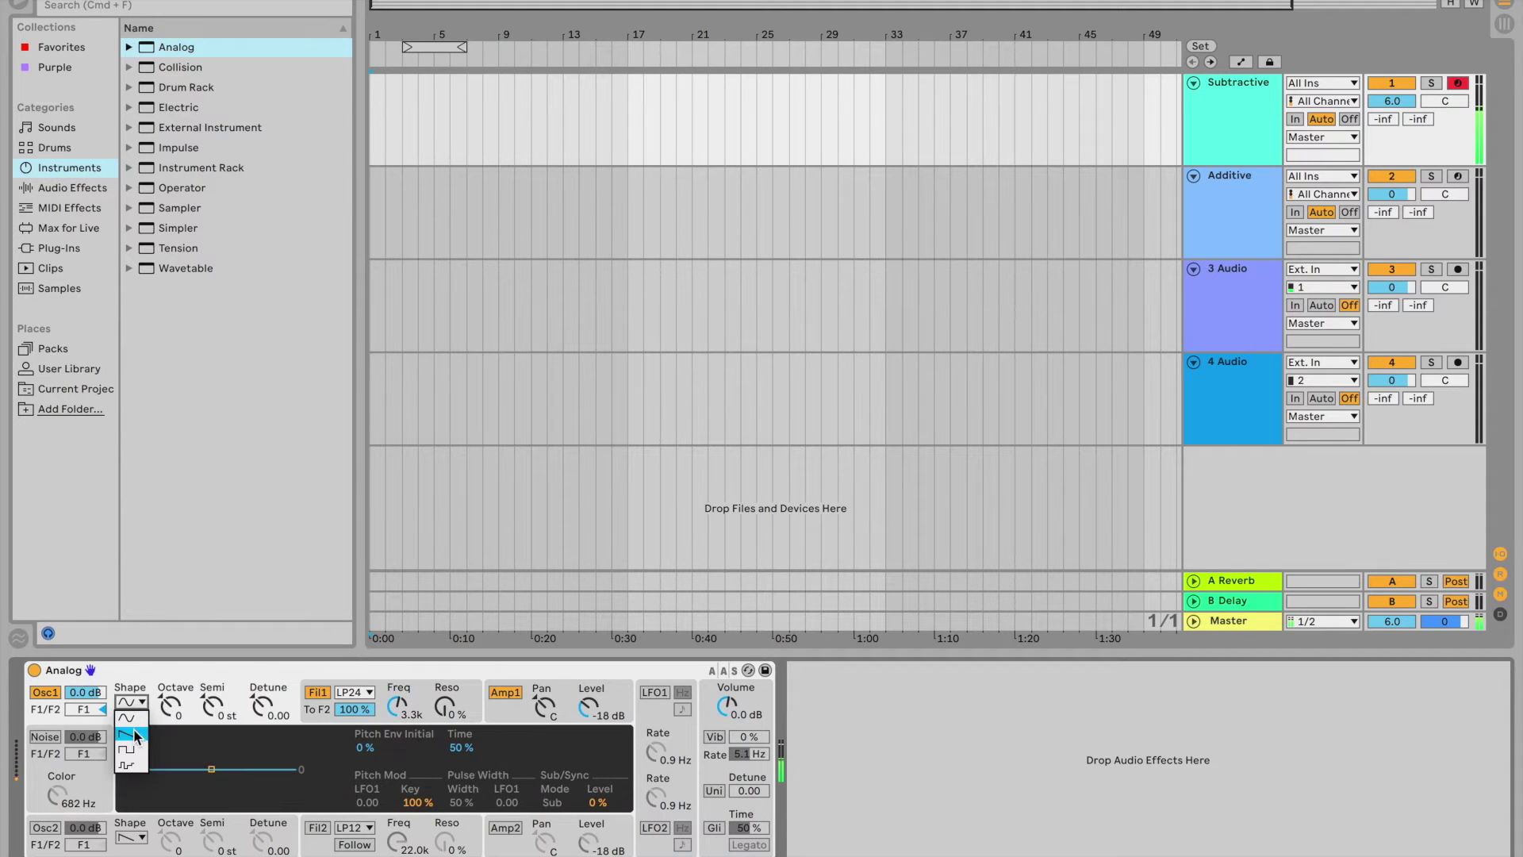
left_click(131, 751)
left_click_drag(392, 716, 445, 681)
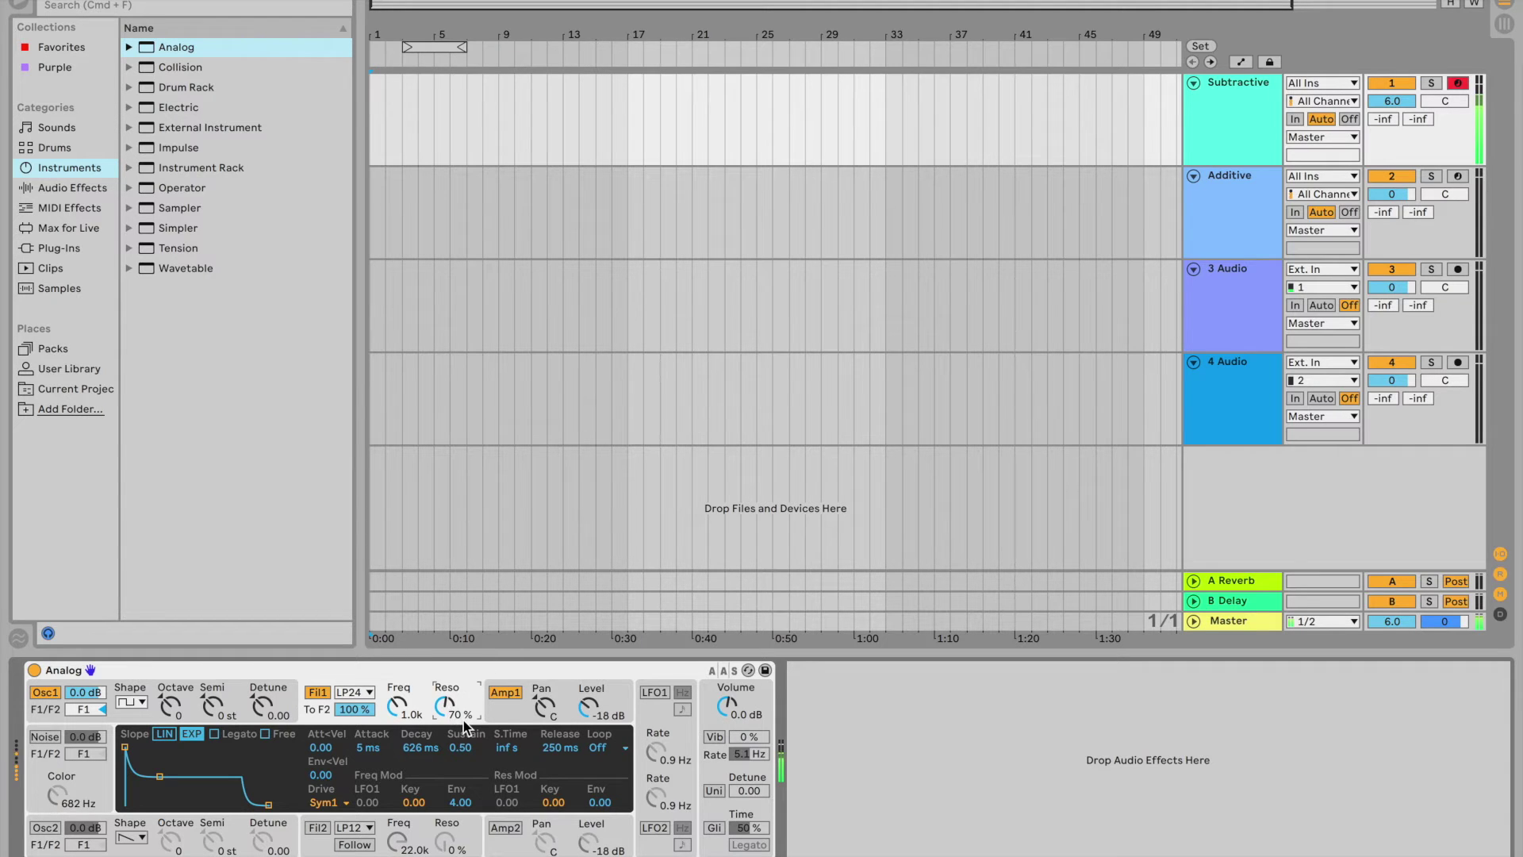
Toggle amplifier 1 off and back on, and reset filter 1's frequency to 22.0k and its resonance to 0%.
left_click(509, 695)
left_click(495, 695)
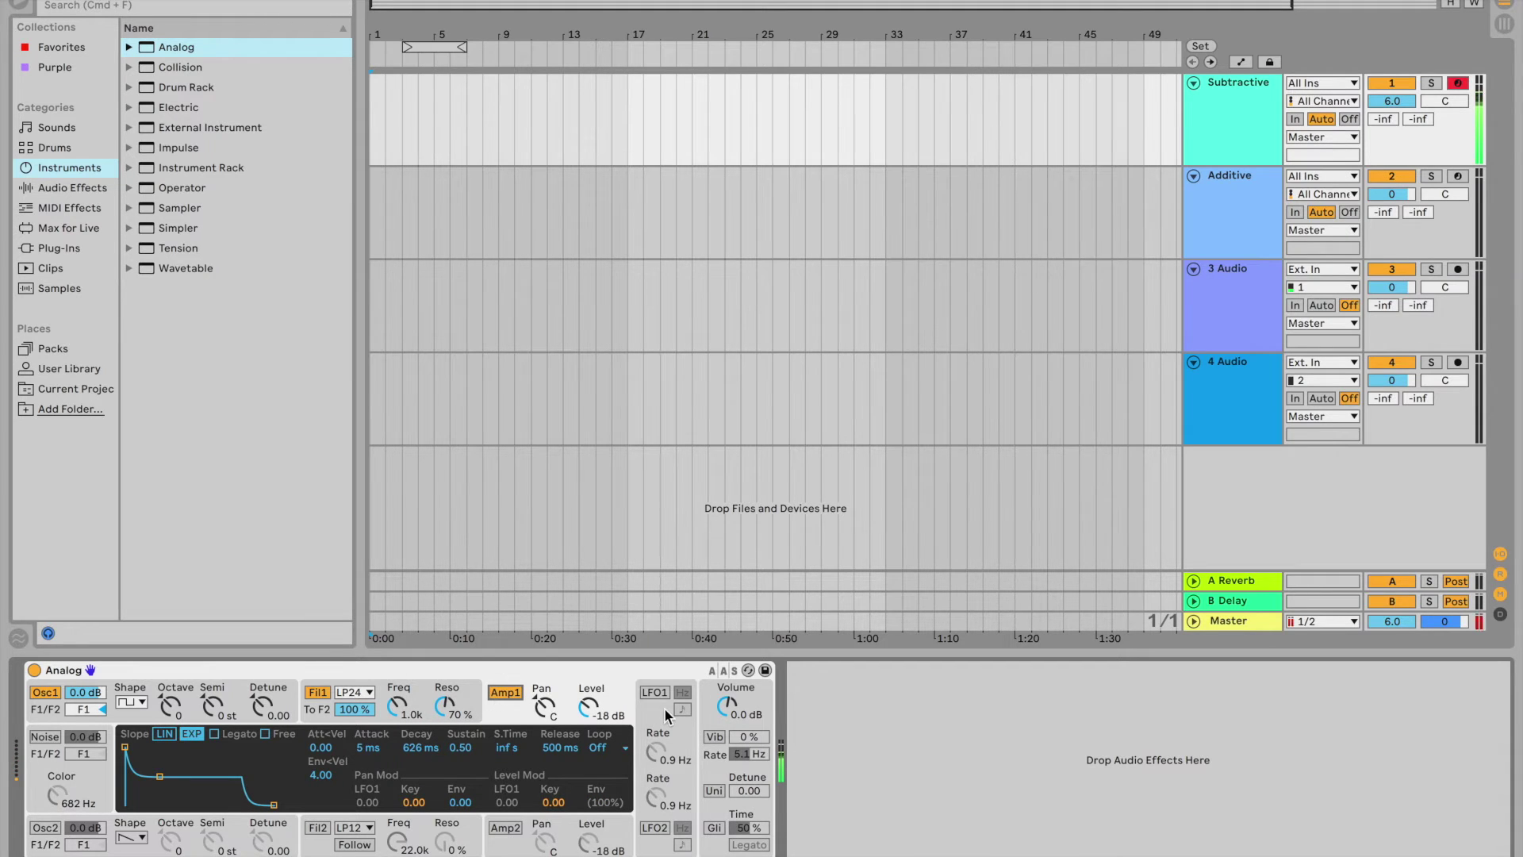
left_click(397, 707)
key("Delete")
left_click(438, 709)
key("Delete")
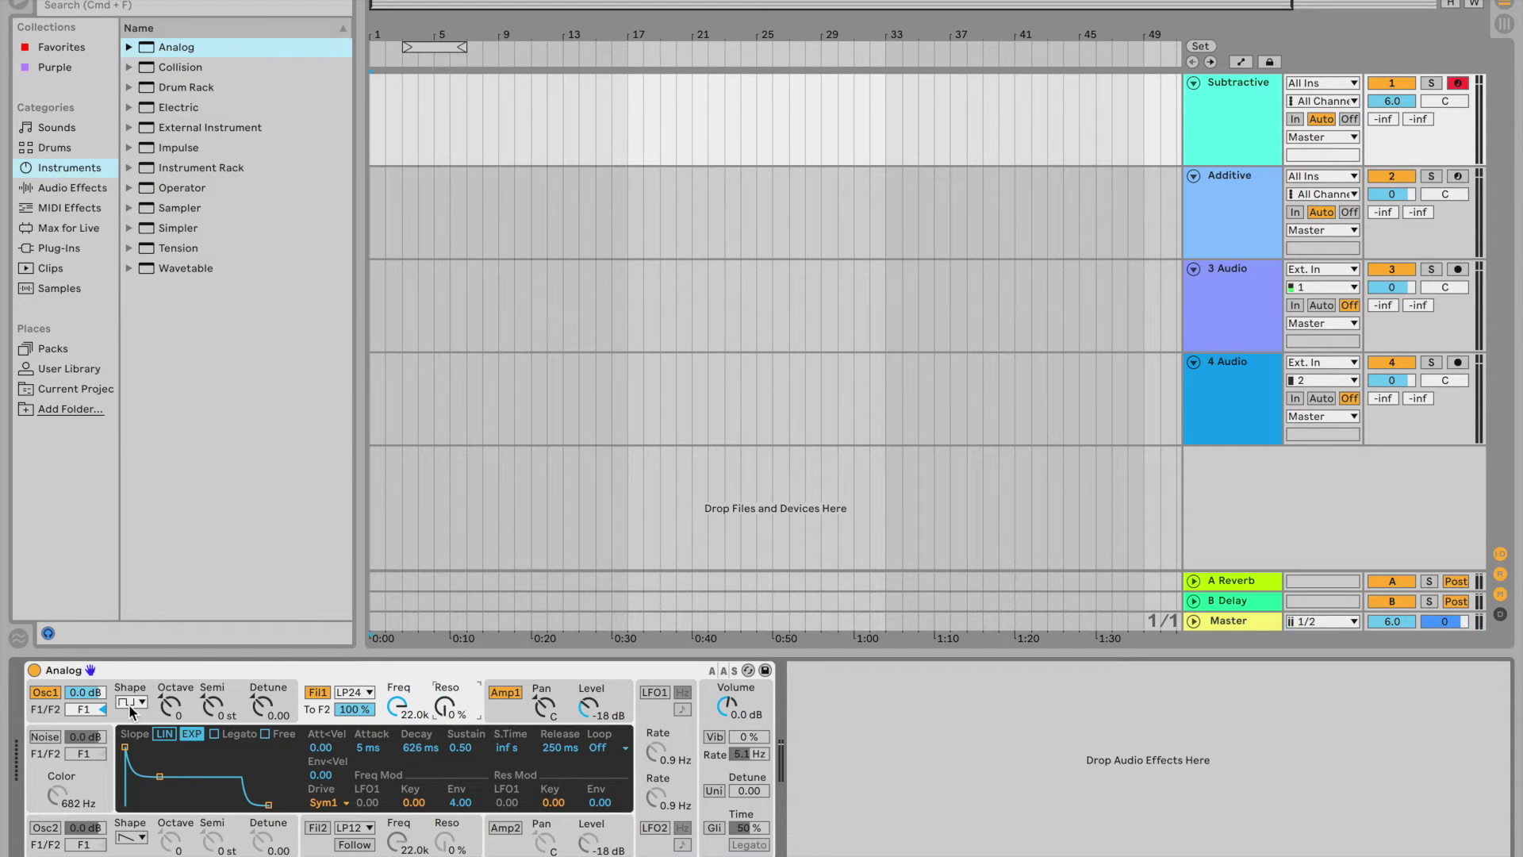
Switch on oscillator 2, filter 2 and amplifier 2.
left_click(45, 828)
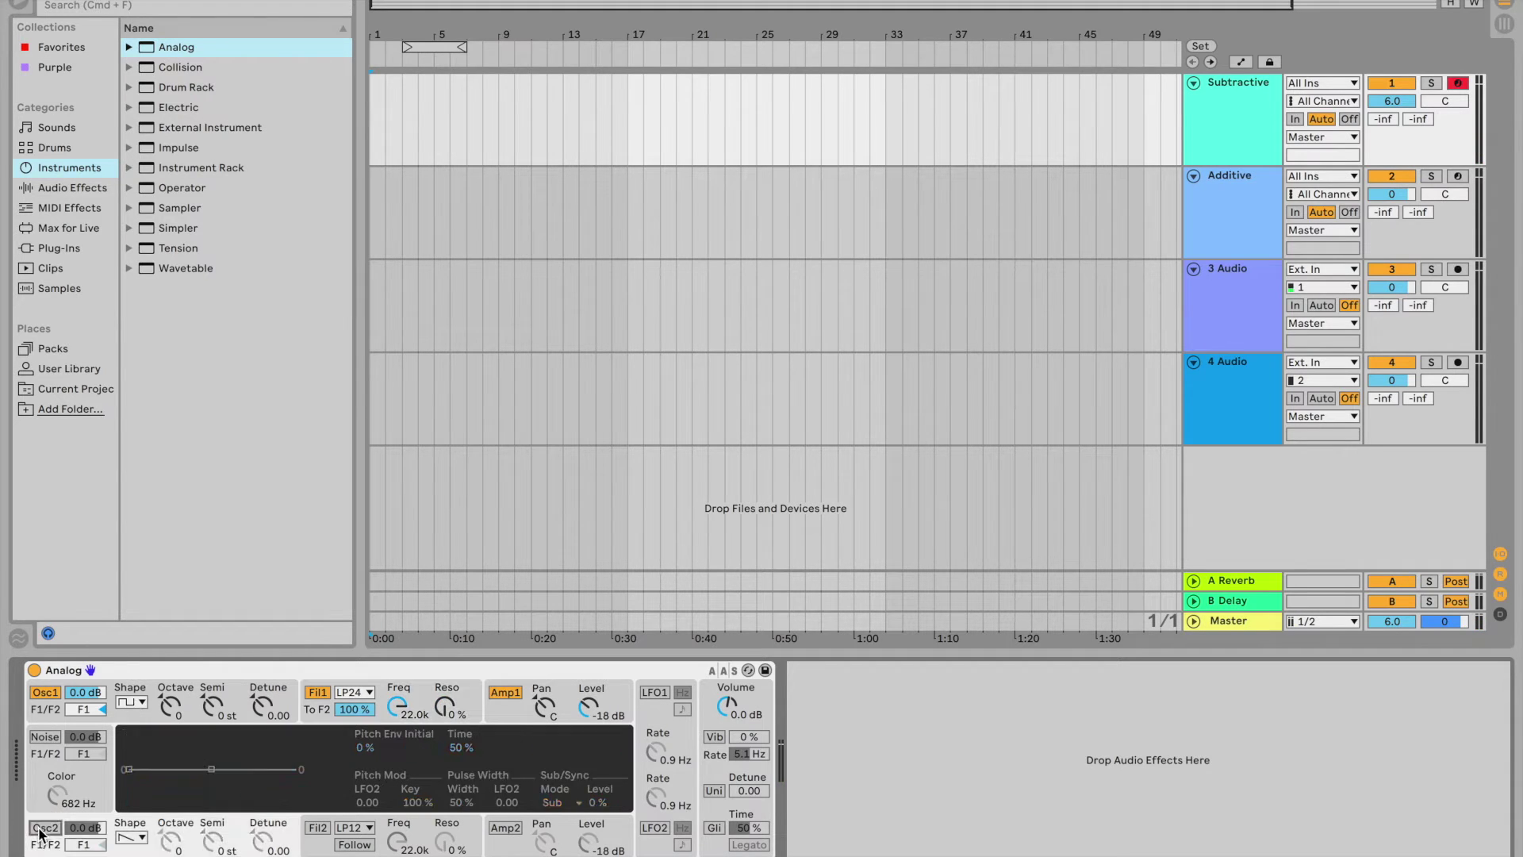
left_click(317, 827)
left_click(505, 827)
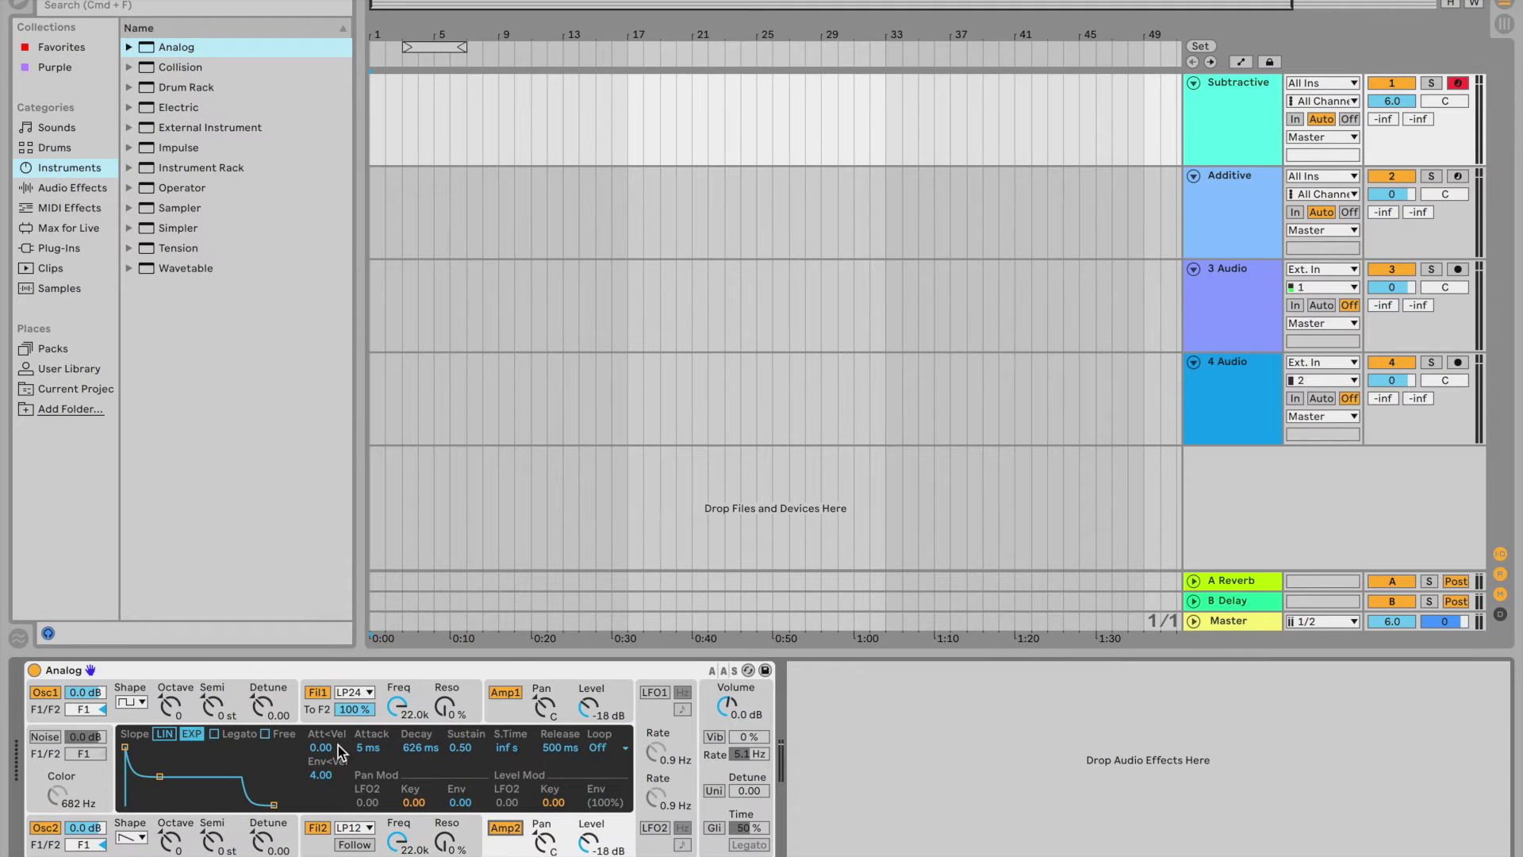
Set both oscillators to sine waves and compare the sound with amplifier 2 off and back on.
left_click(135, 703)
left_click(127, 706)
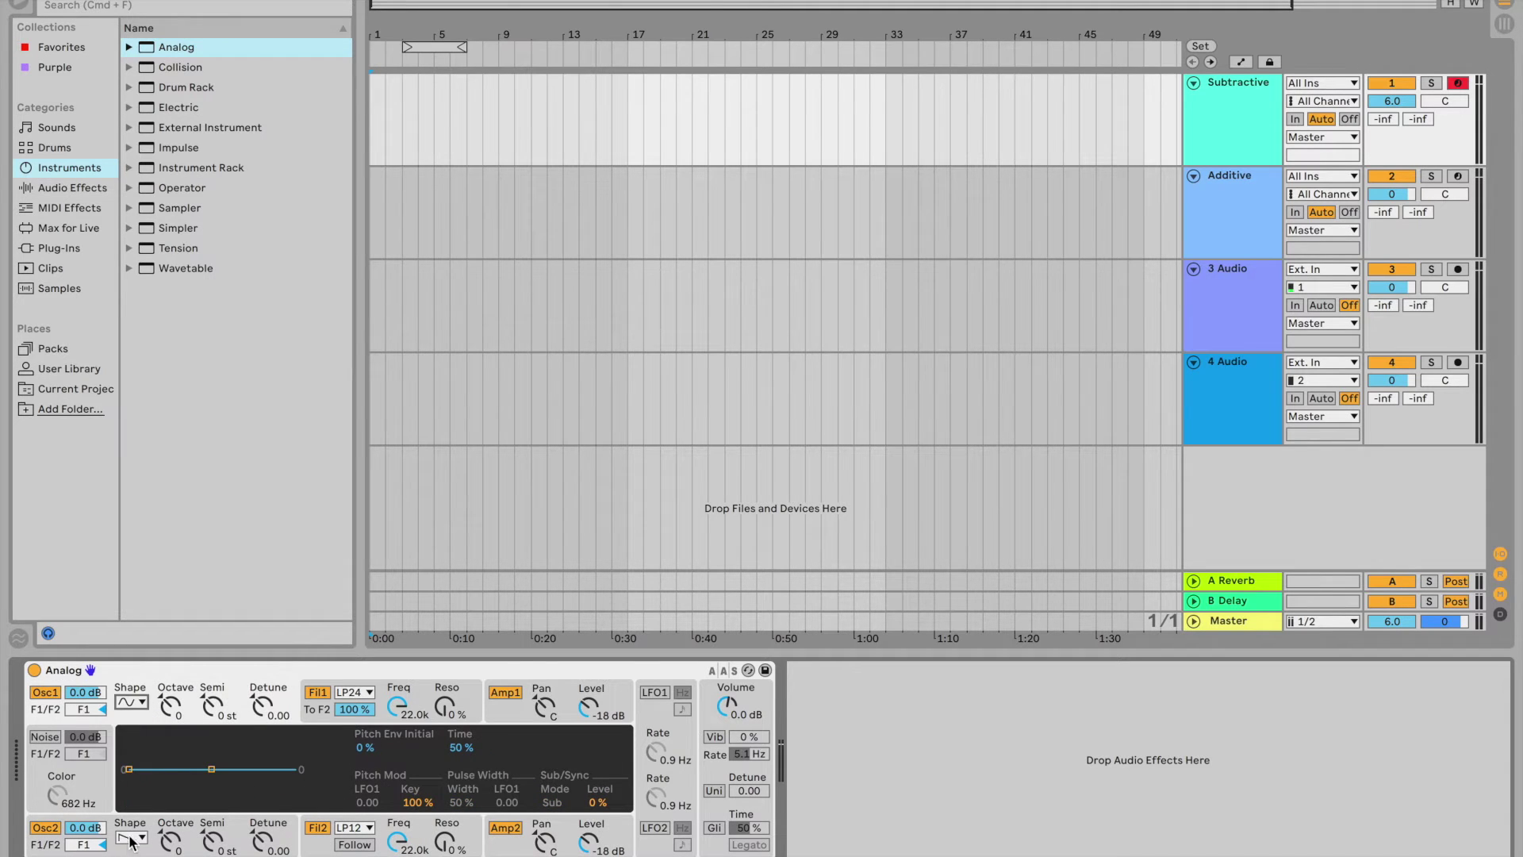
left_click(131, 839)
left_click(137, 766)
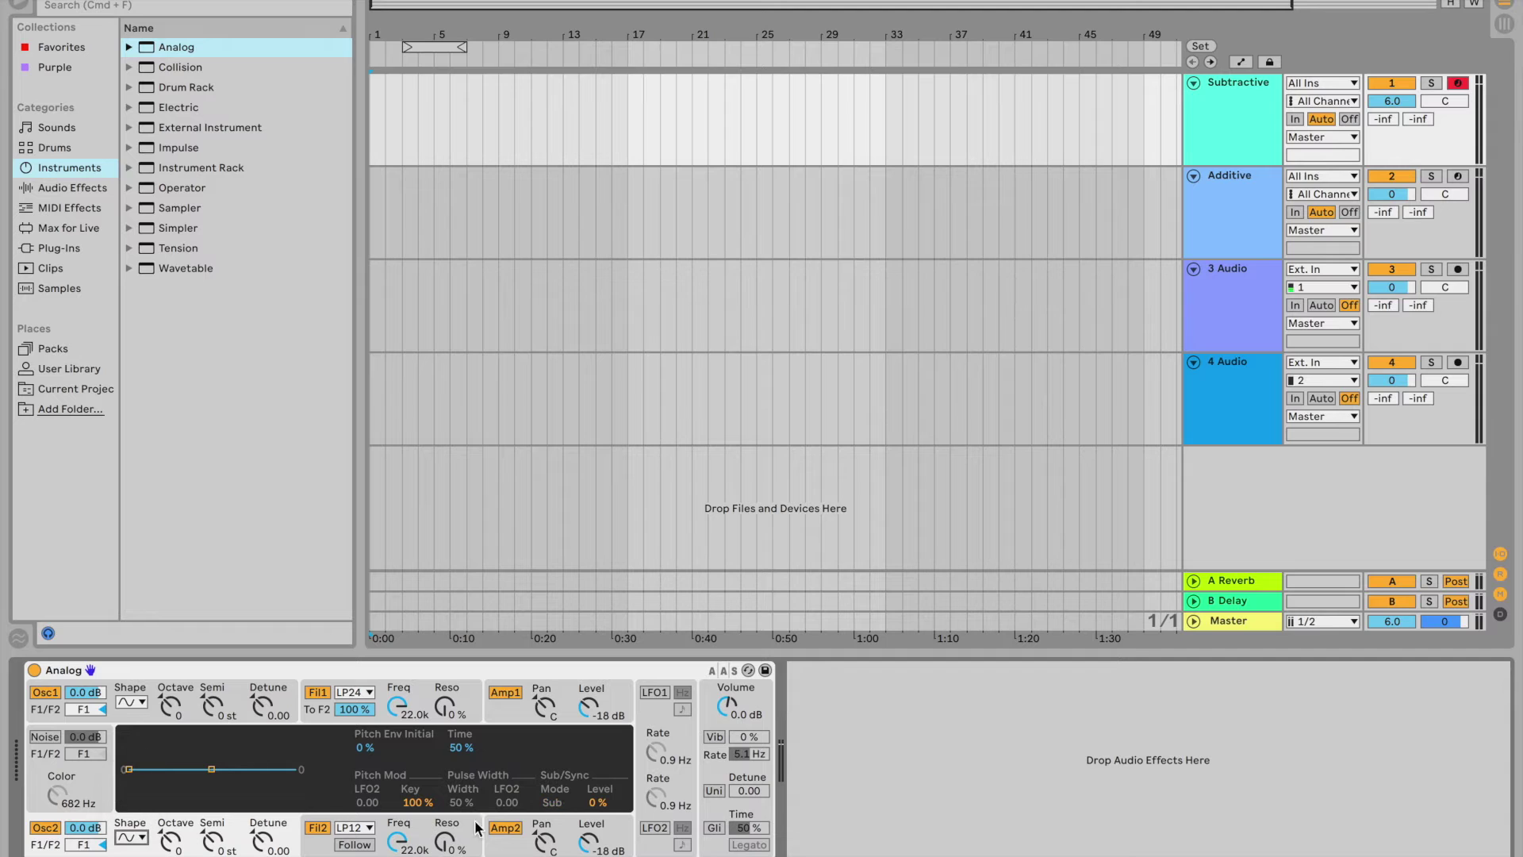
left_click(500, 833)
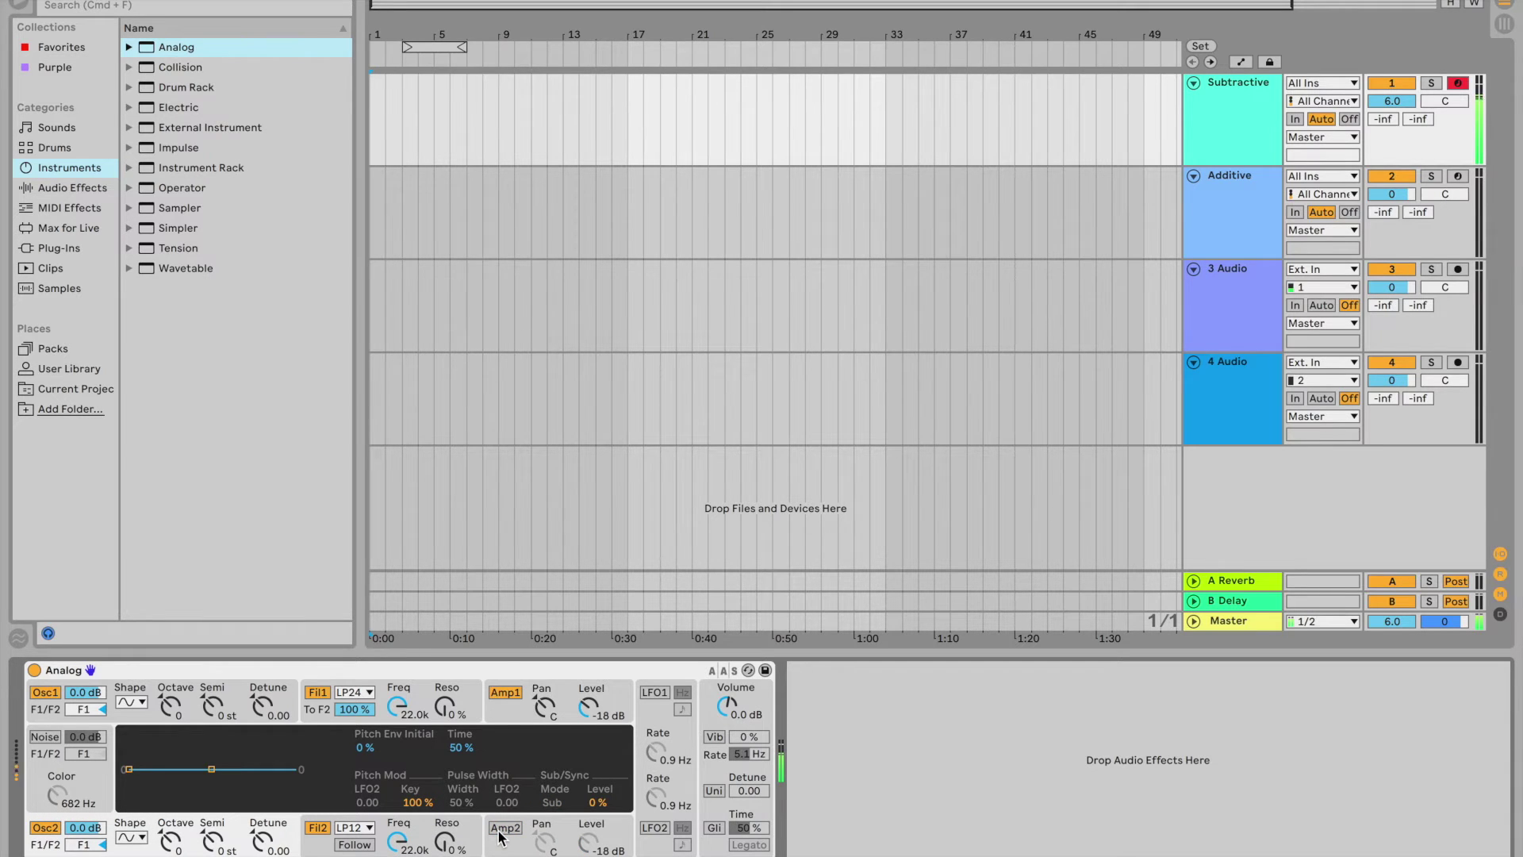
left_click(500, 833)
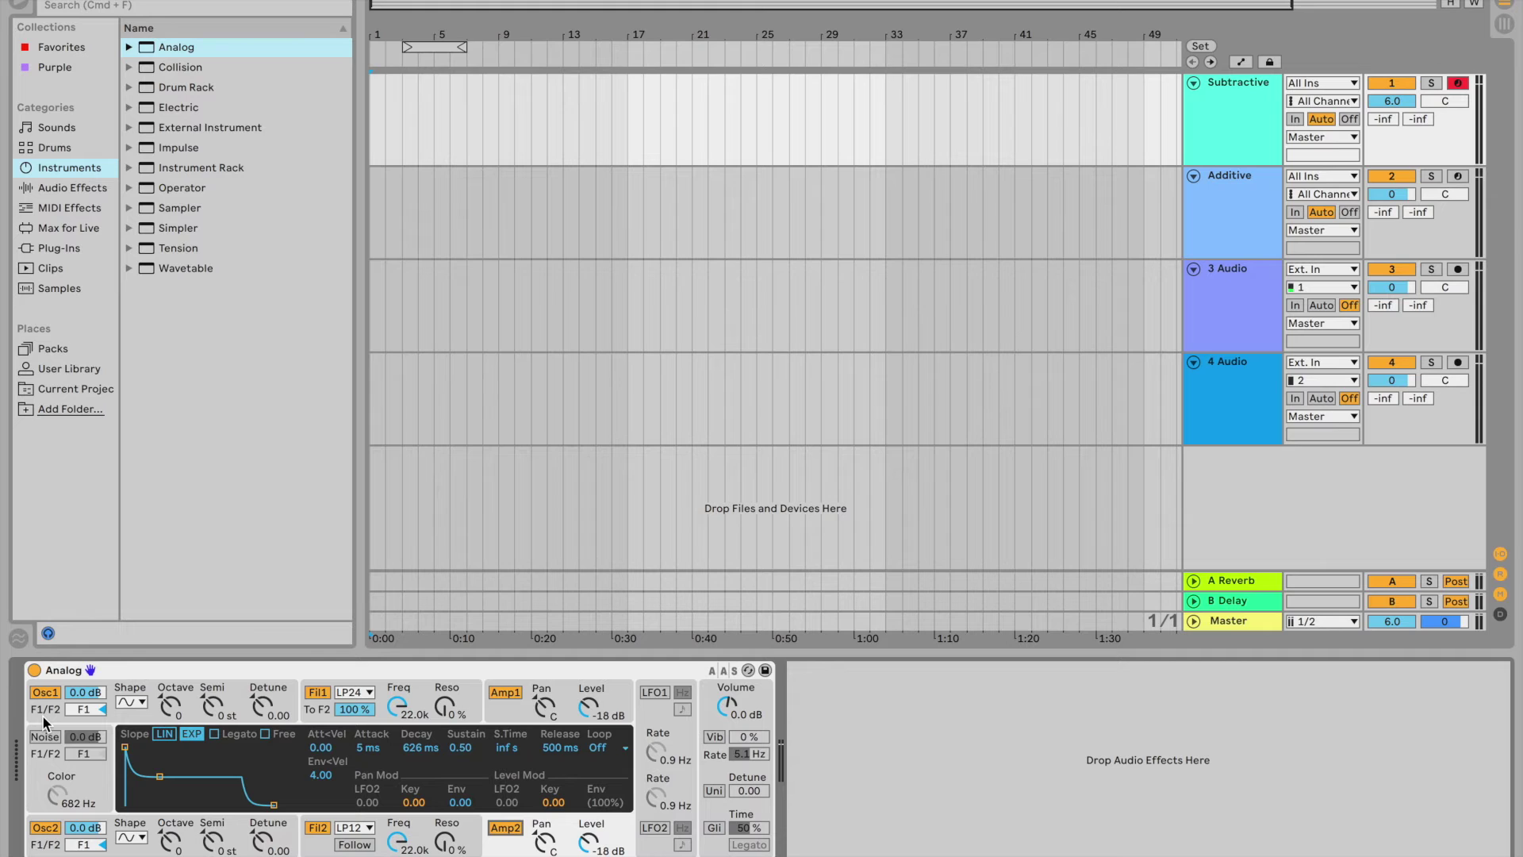
Route oscillator 1 to F2 and switch off oscillator 2.
left_click_drag(92, 709, 93, 739)
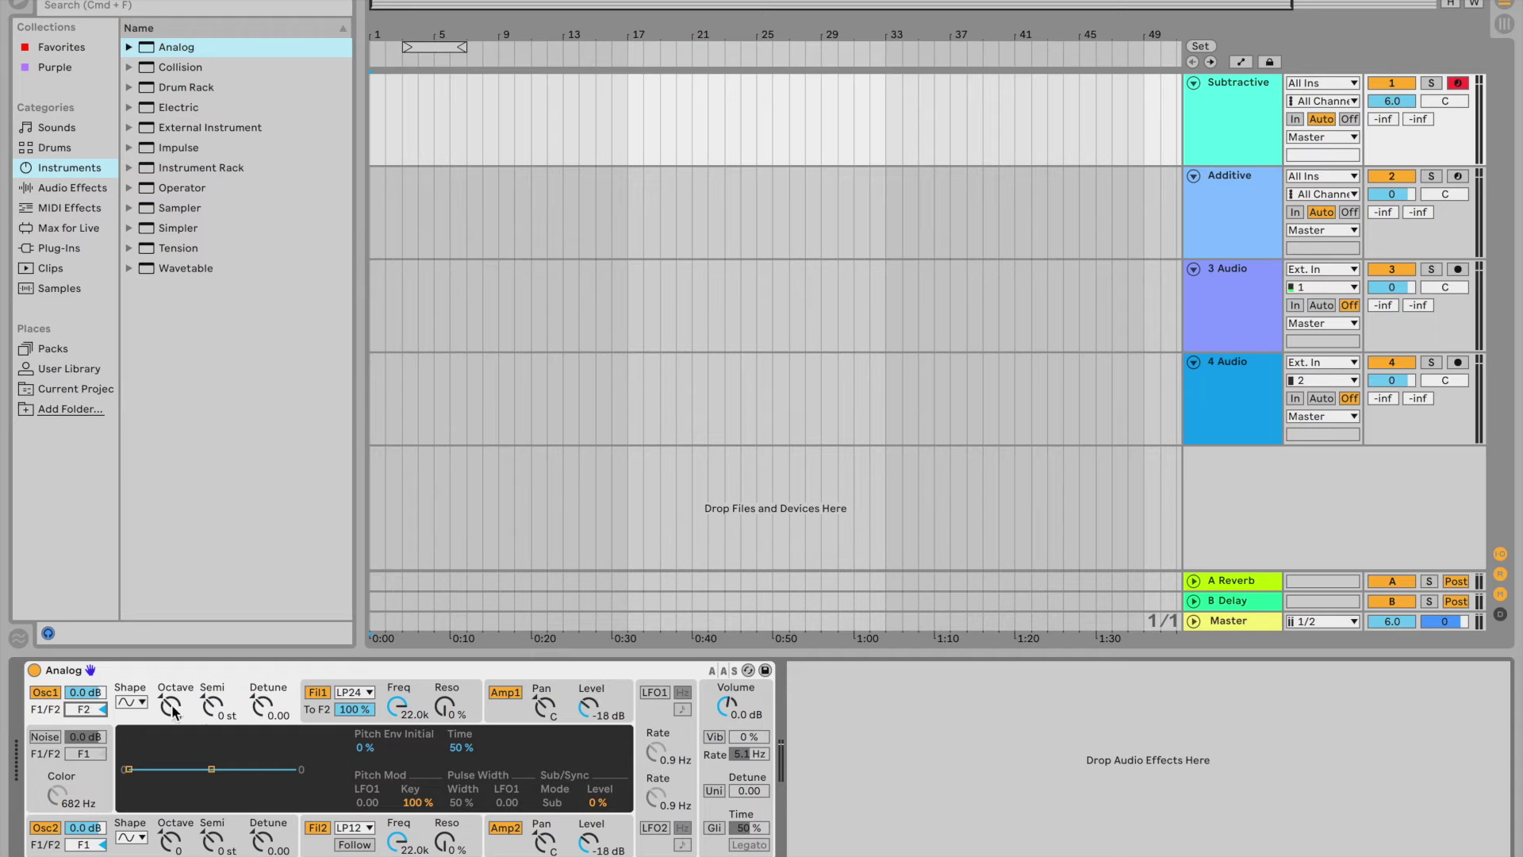
left_click(42, 830)
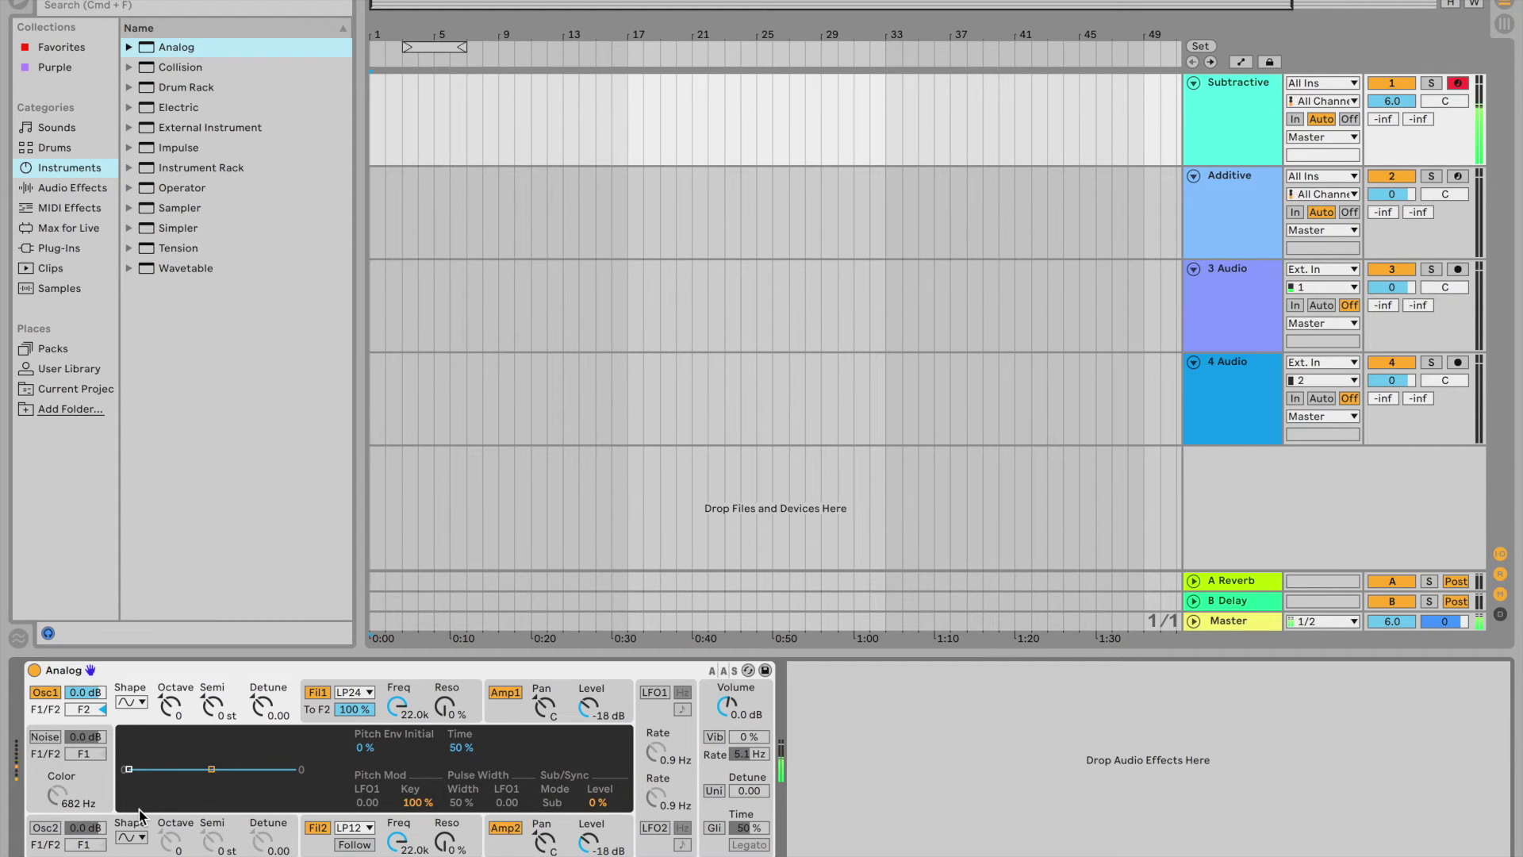
Try adjusting filter 1's frequency and set filter 2's frequency to 15.3k.
left_click(398, 704)
mouse_move(397, 704)
left_mouse_down()
mouse_move(398, 776)
mouse_move(397, 702)
left_mouse_up()
mouse_move(401, 837)
left_mouse_down()
mouse_move(401, 856)
mouse_move(400, 836)
left_mouse_up()
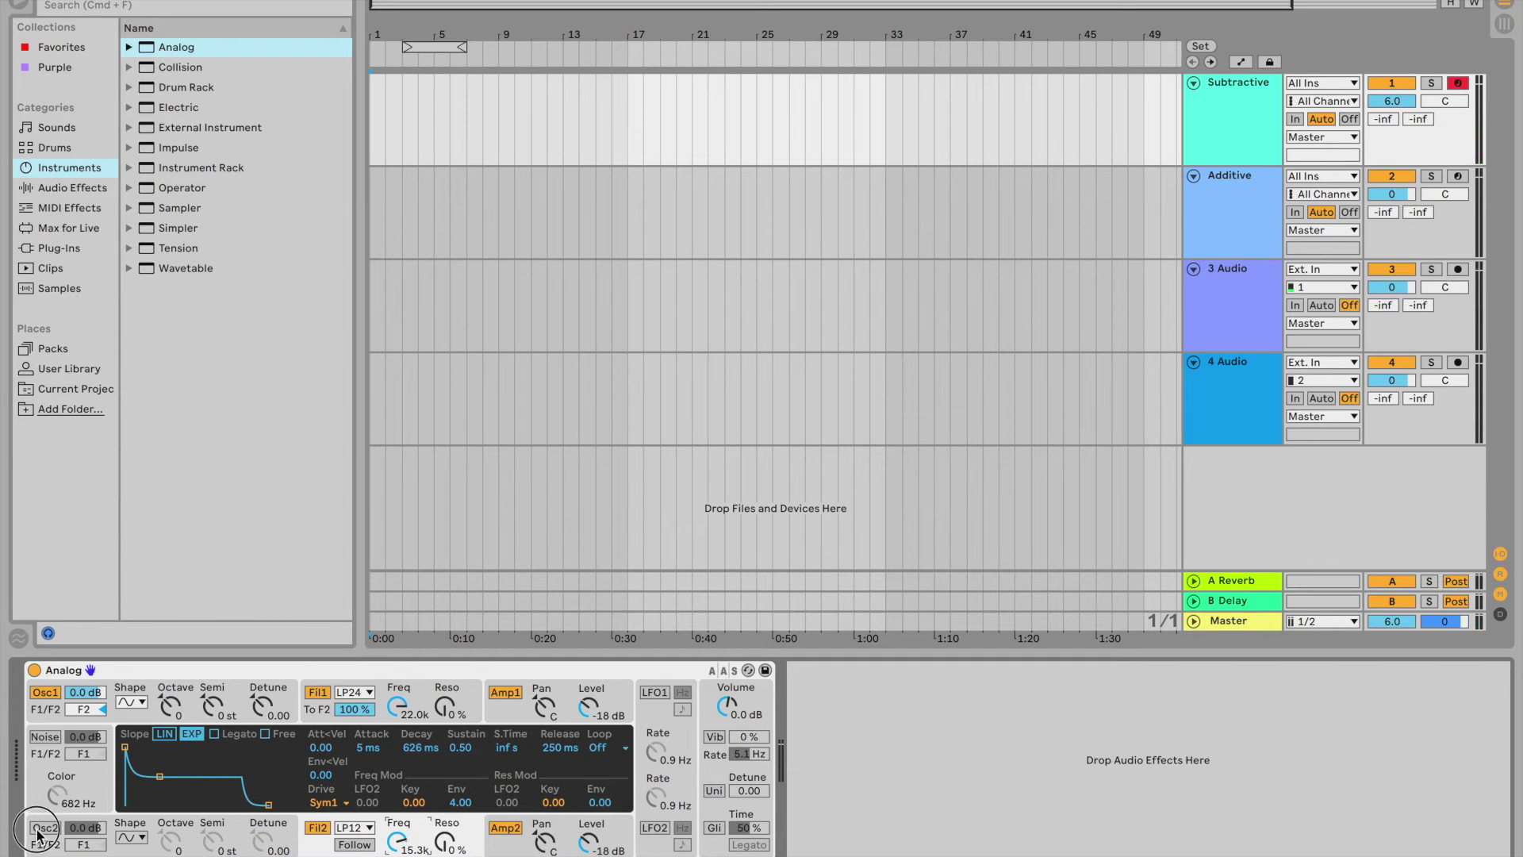
Play only oscillator 2 through F1, with oscillator 1 switched off, and sweep filter 1's frequency.
left_click(82, 849)
mouse_move(82, 852)
left_mouse_down()
mouse_move(82, 833)
mouse_move(83, 853)
left_mouse_up()
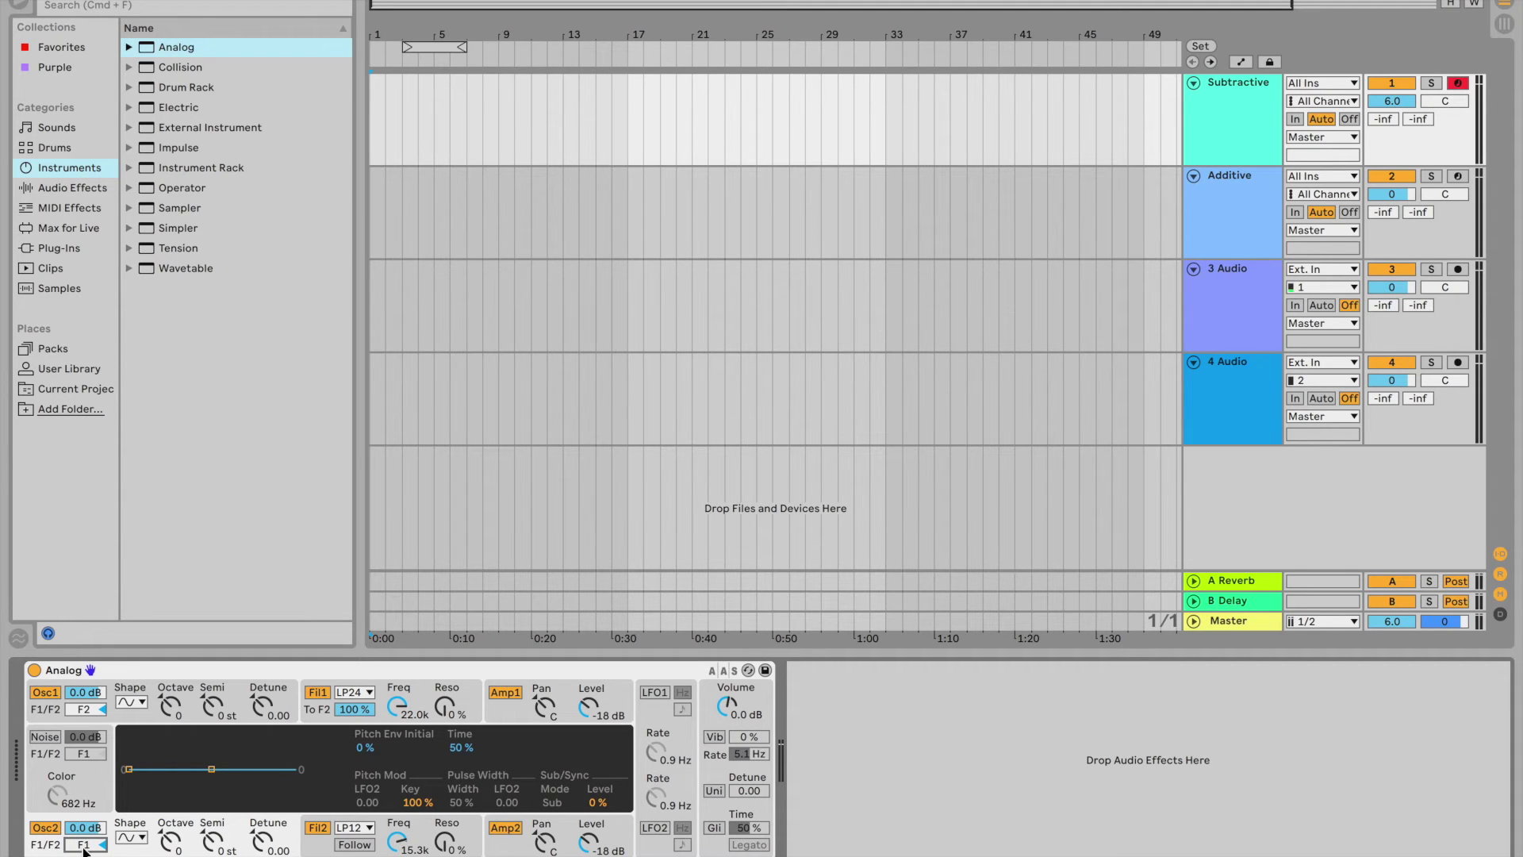
left_click(45, 692)
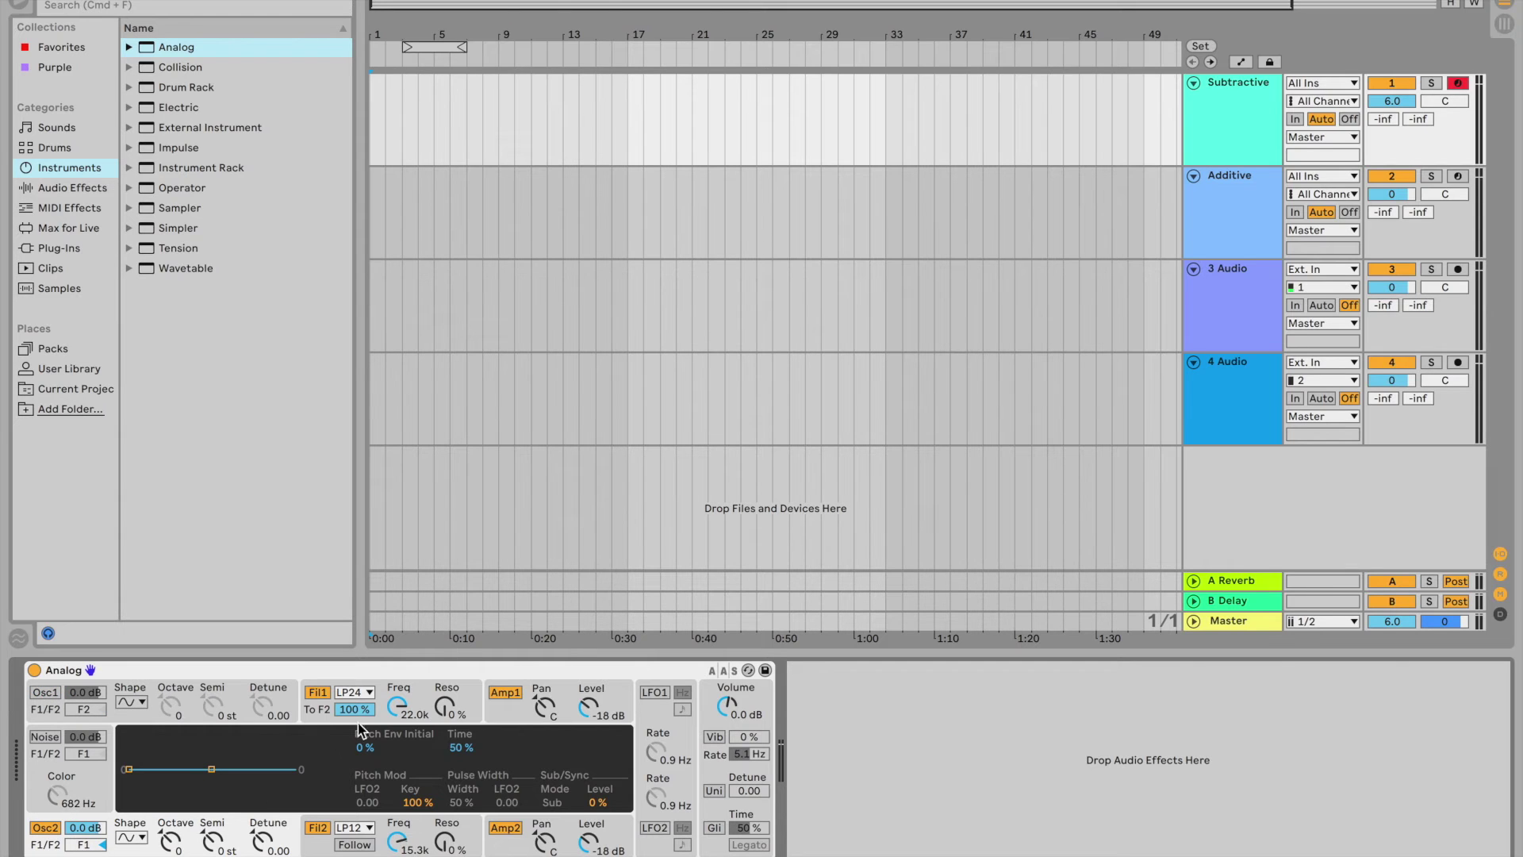
left_click_drag(397, 707, 398, 746)
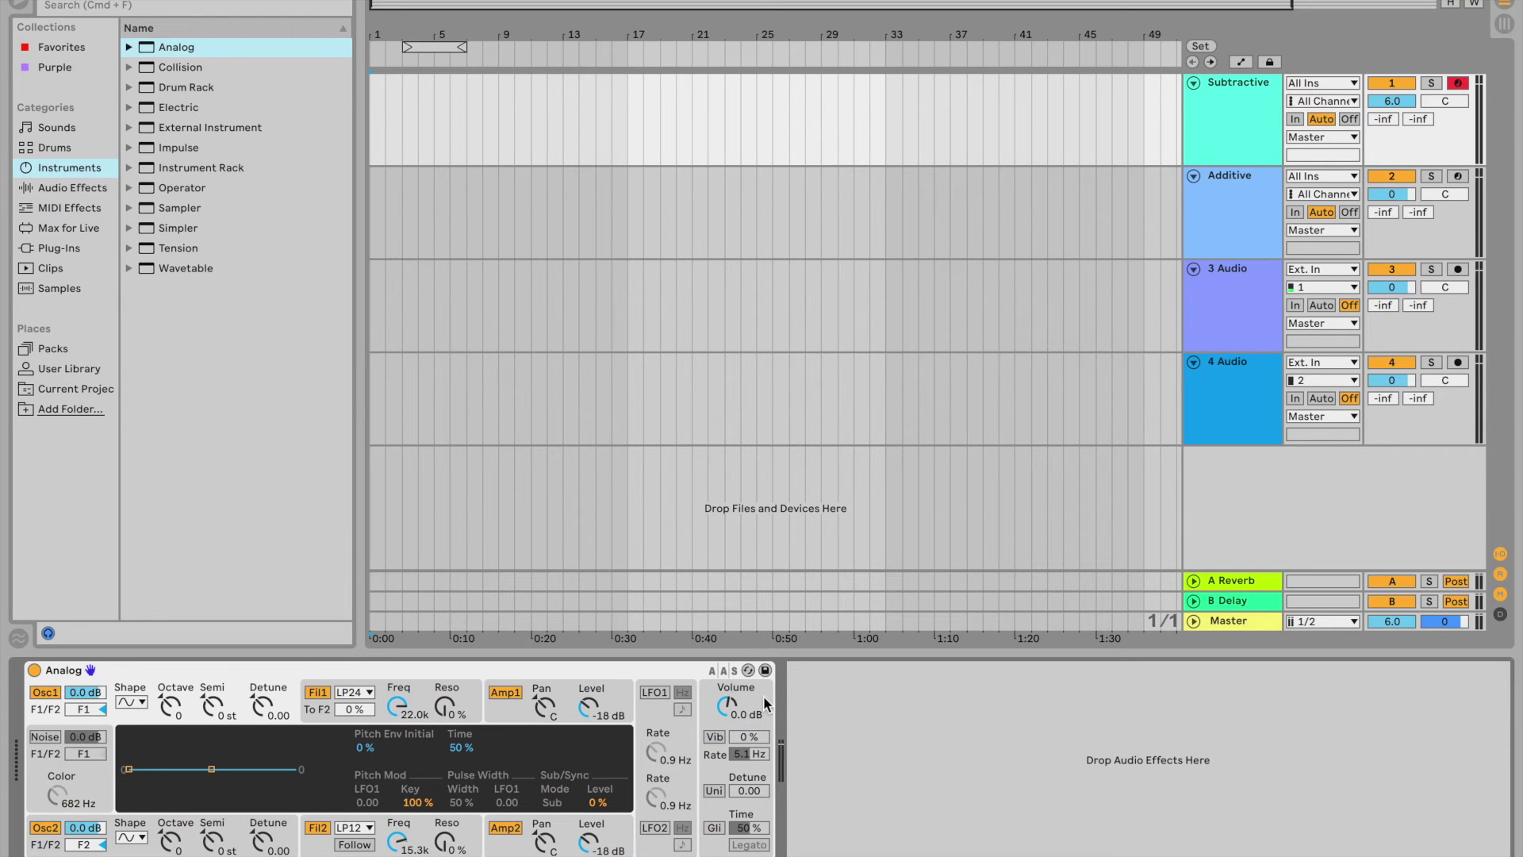
Toggle LFO 1 on and off, and bring up the global settings display with the Quick Routing options.
left_click(654, 693)
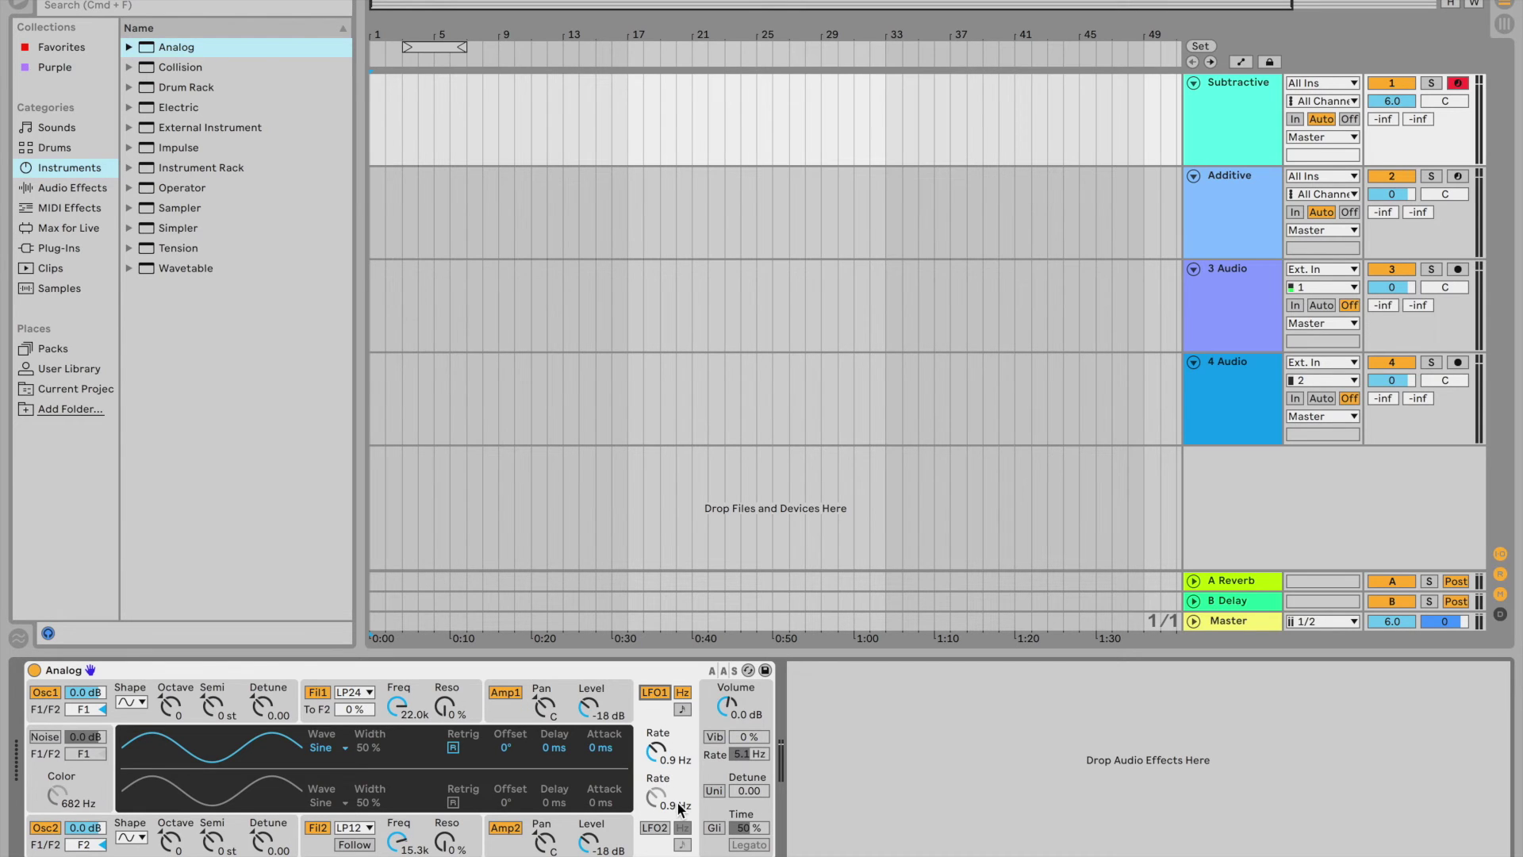
left_click(657, 692)
left_click(711, 768)
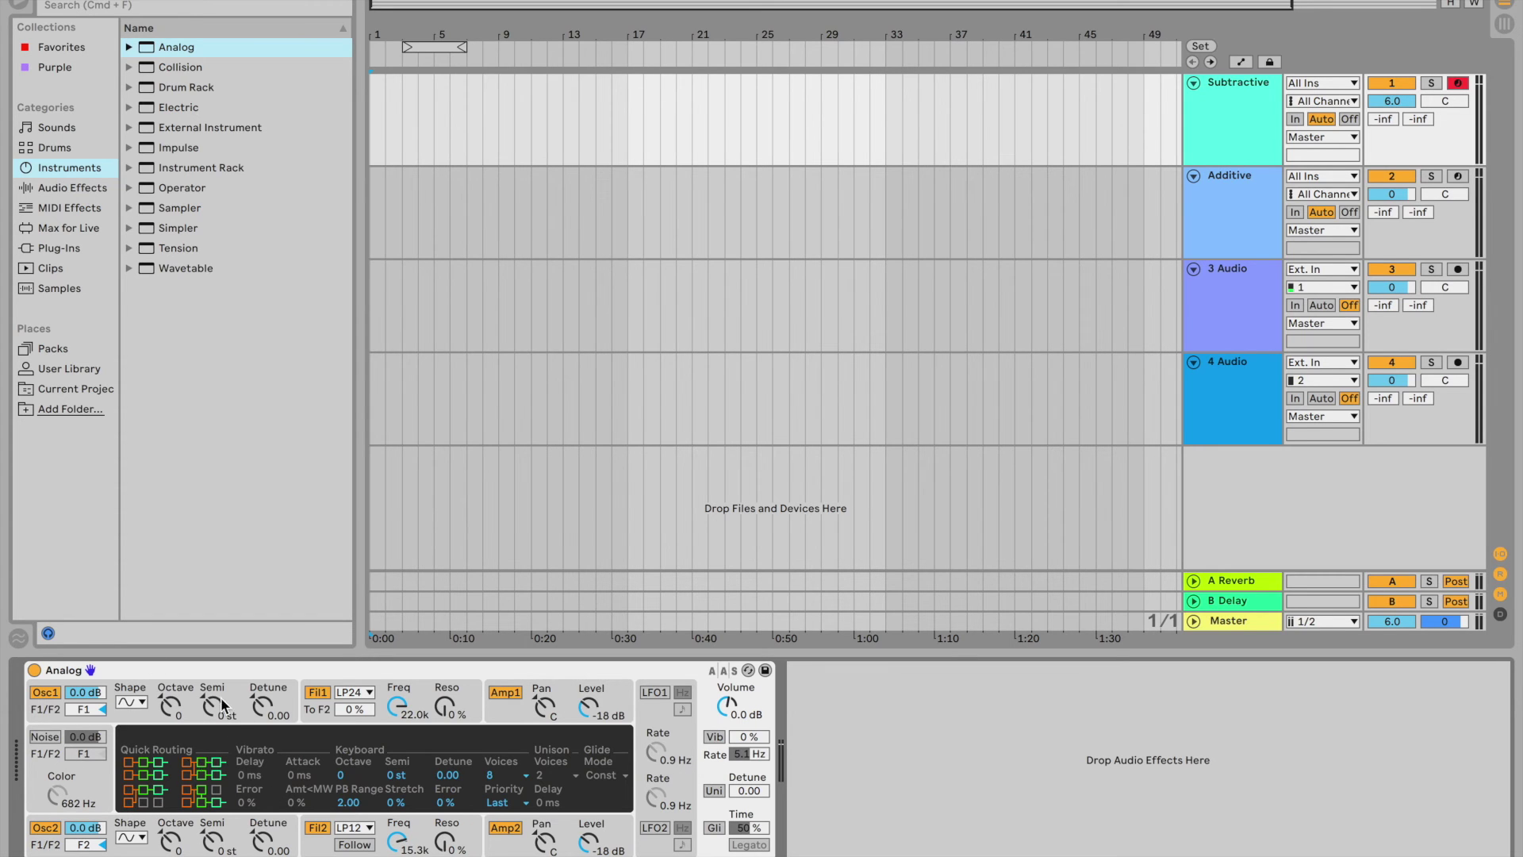
Try the four Quick Routing presets repeatedly, finishing on the one sending both oscillators through filter 1 and amplifier 1 only.
left_click(139, 796)
left_click(193, 795)
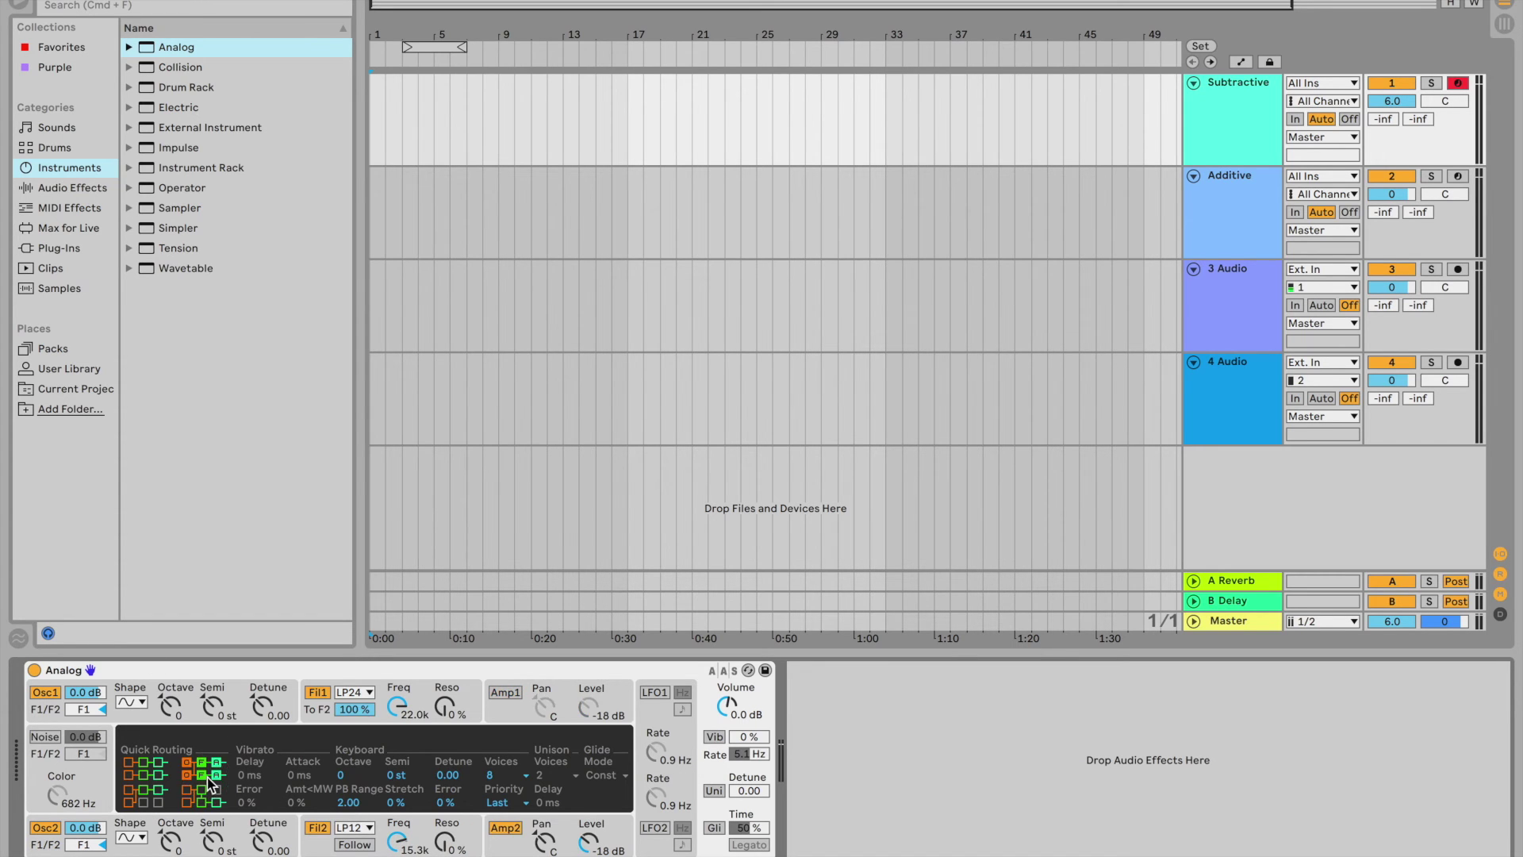
left_click(199, 773)
left_click(132, 764)
left_click(137, 794)
left_click(208, 802)
left_click(199, 773)
left_click(137, 796)
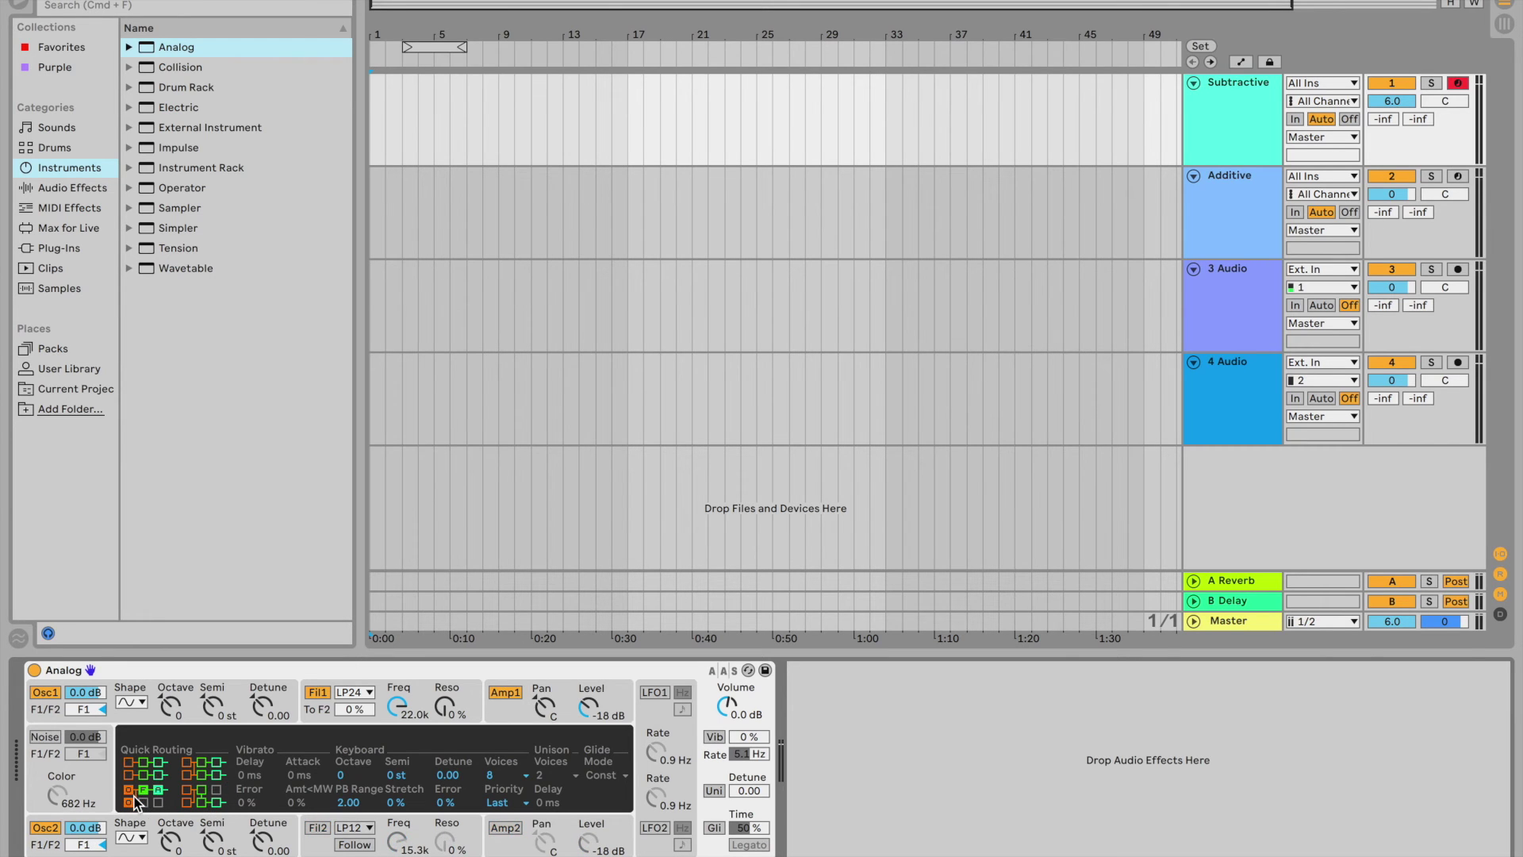
left_click(211, 801)
left_click(208, 773)
left_click(139, 760)
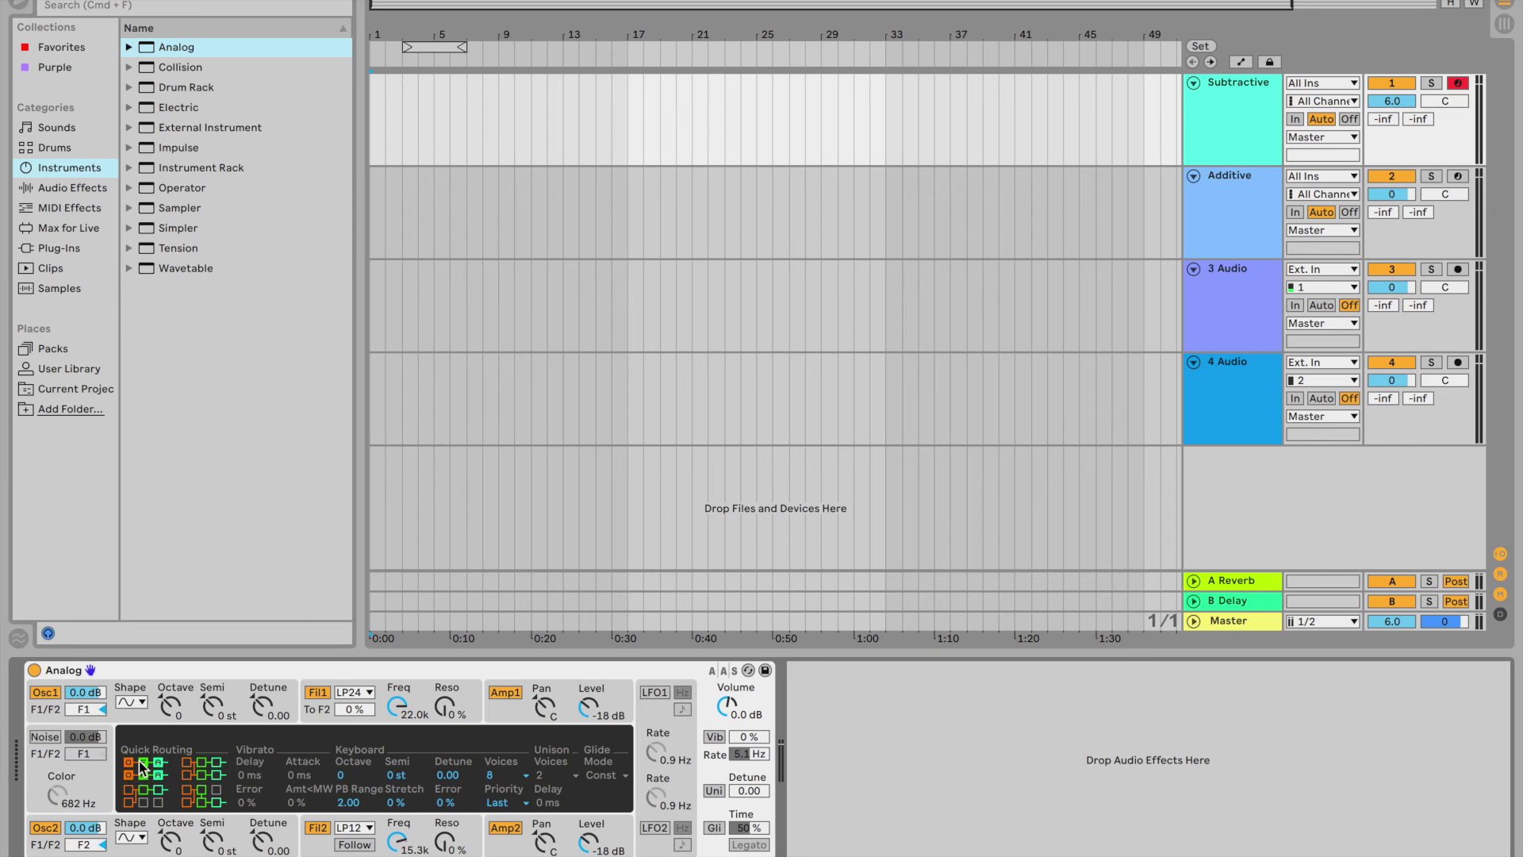
left_click(139, 796)
left_click(188, 798)
left_click(156, 769)
left_click(142, 791)
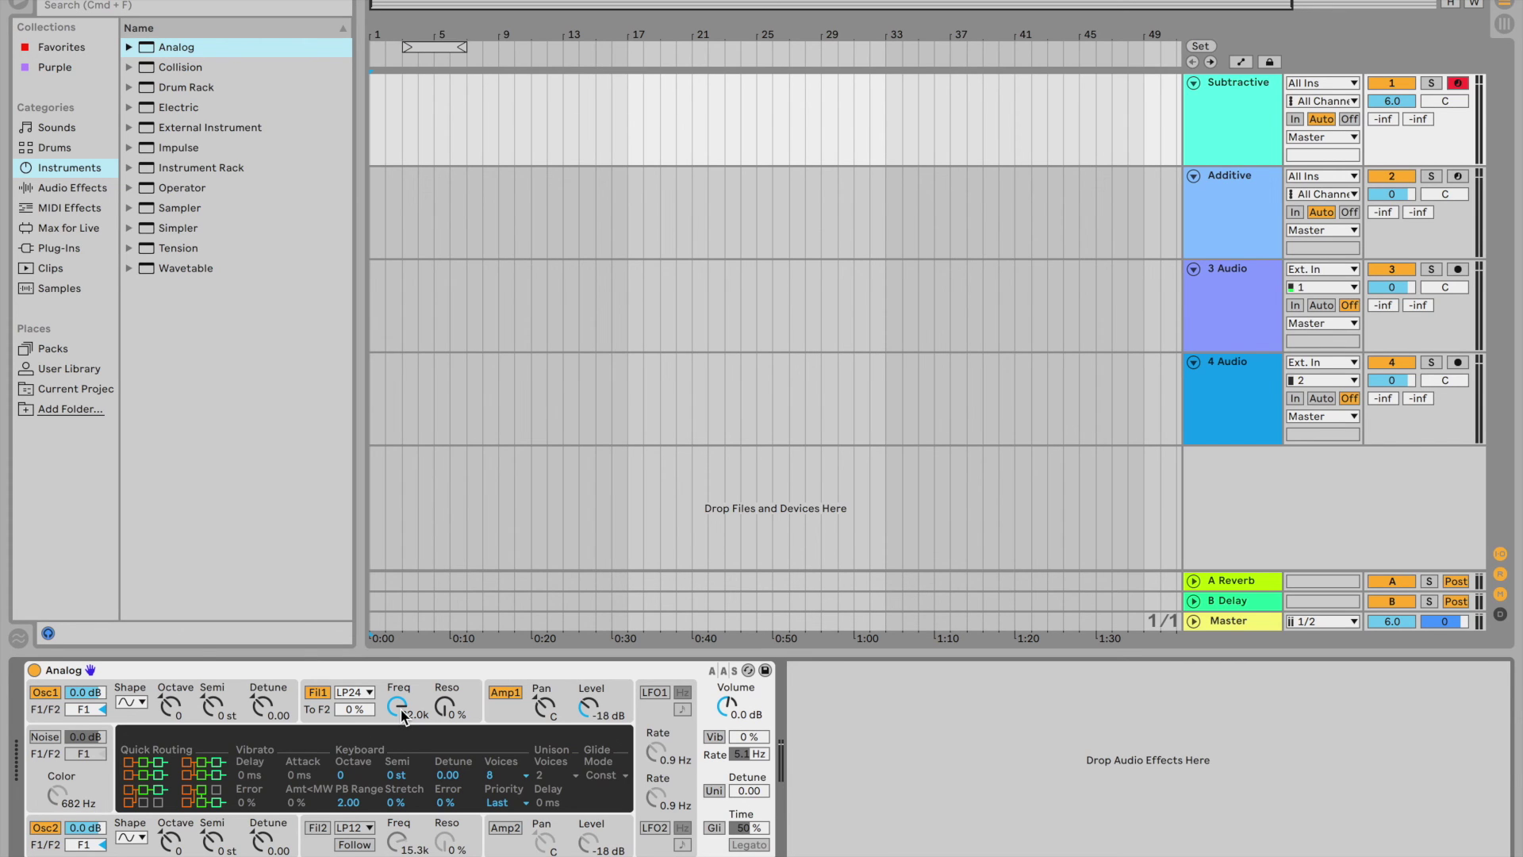
Toggle amplifier 1 off and back on, and apply the Quick Routing preset that splits both oscillators 50/50 between the filters.
left_click(506, 692)
left_click(506, 693)
left_click(200, 775)
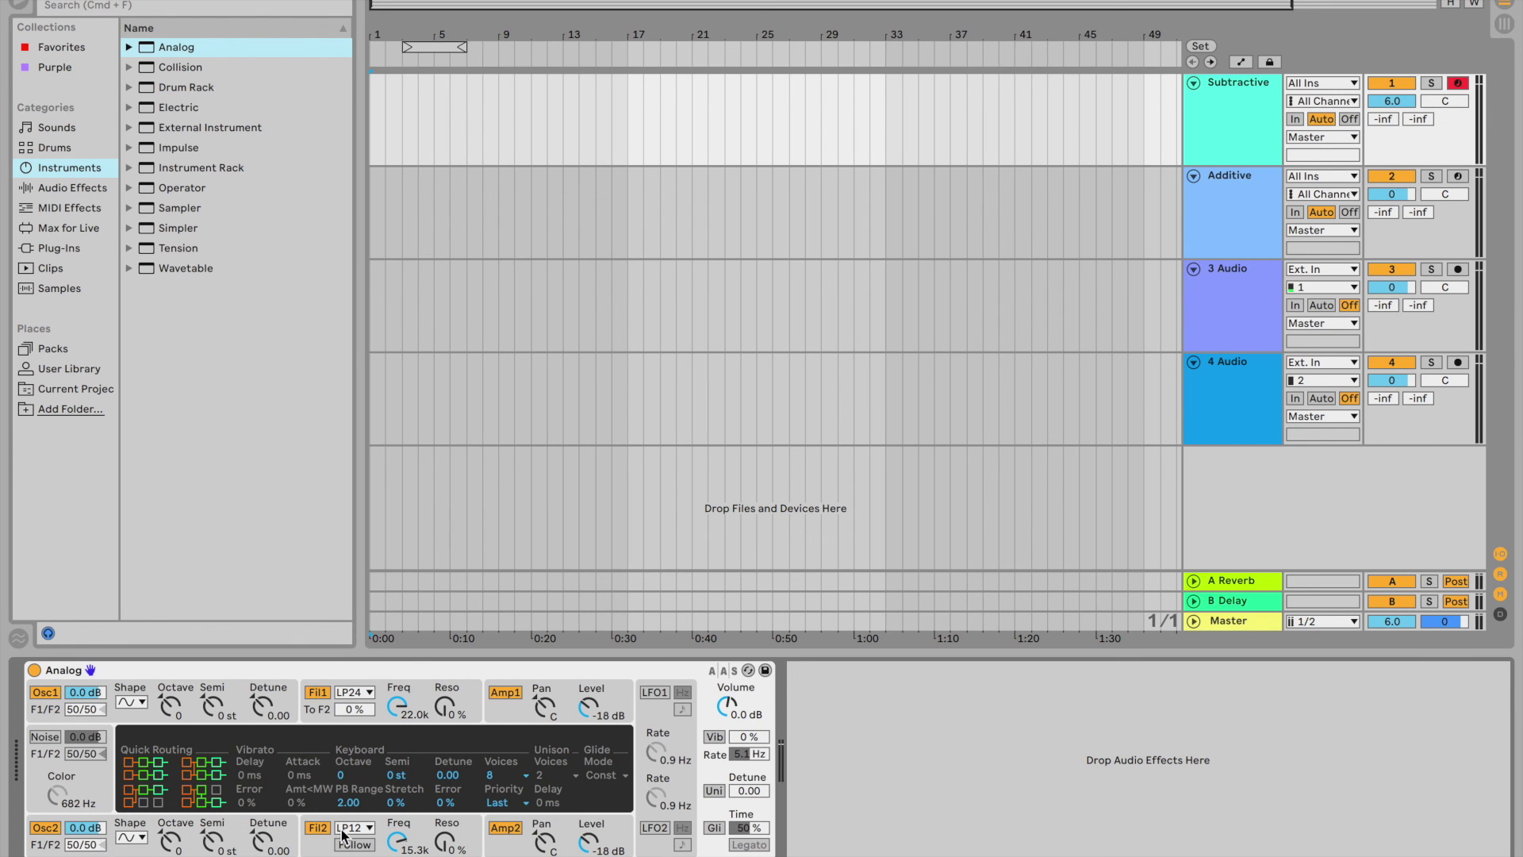
Apply the Quick Routing preset that sends filter 1 100% into filter 2 and amplifier 2, and show the global settings display again.
left_click(204, 802)
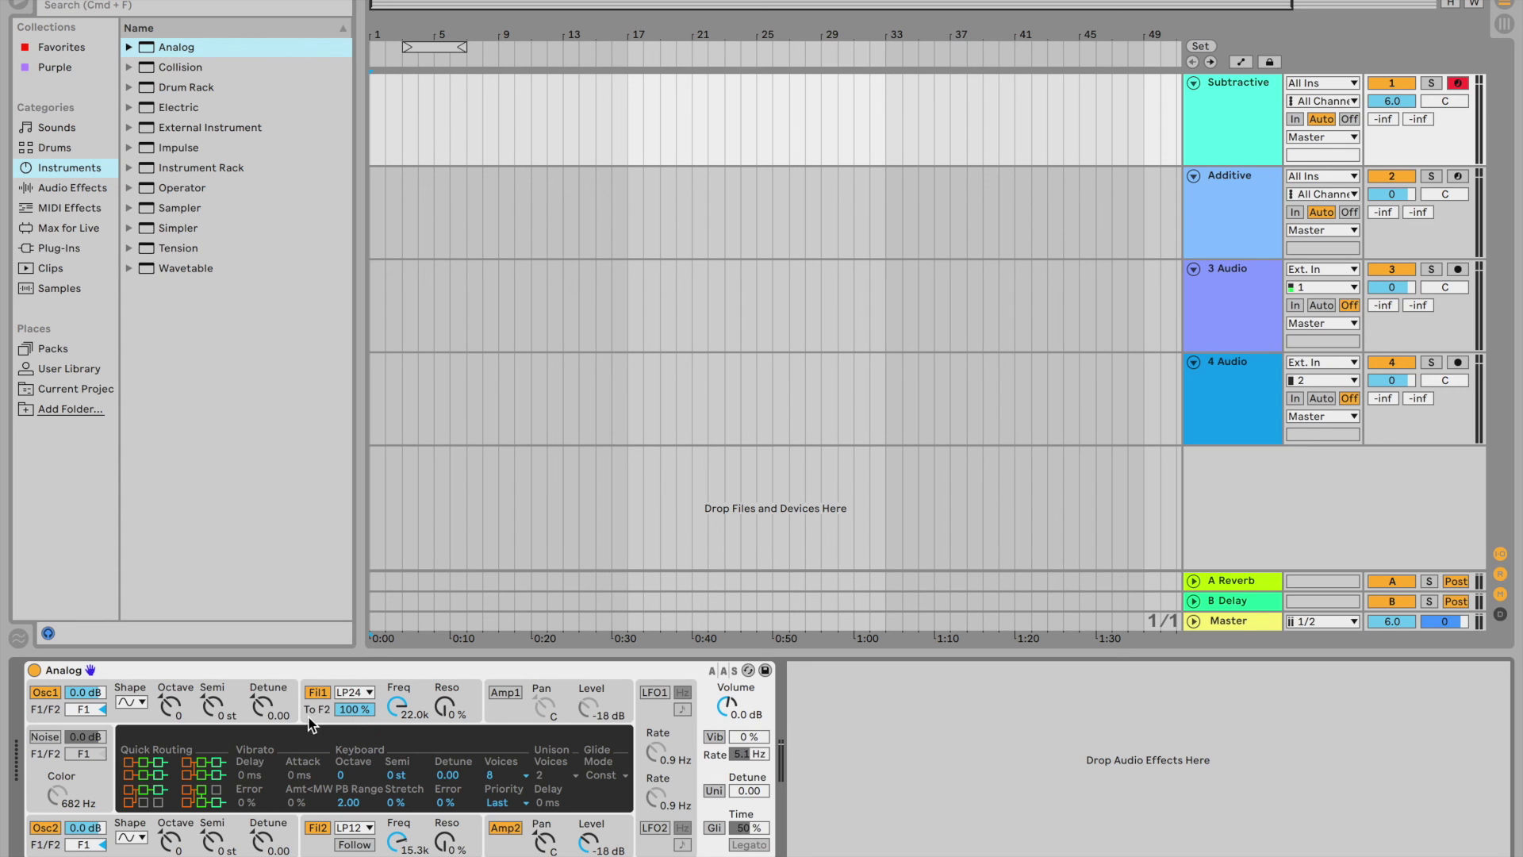
mouse_move(359, 714)
left_mouse_down()
mouse_move(358, 757)
mouse_move(359, 718)
left_mouse_up()
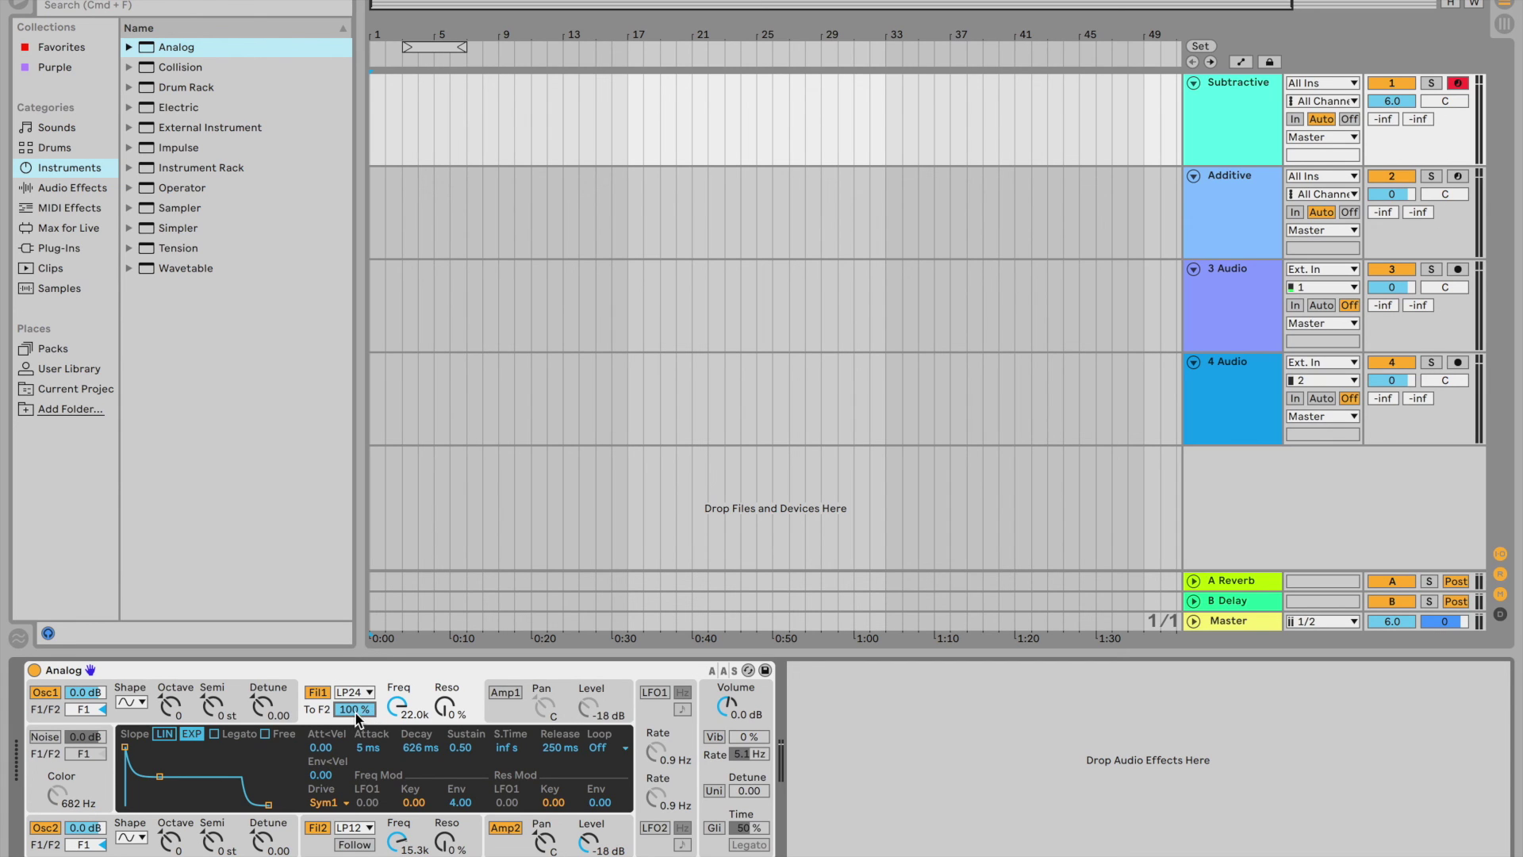
left_click(713, 787)
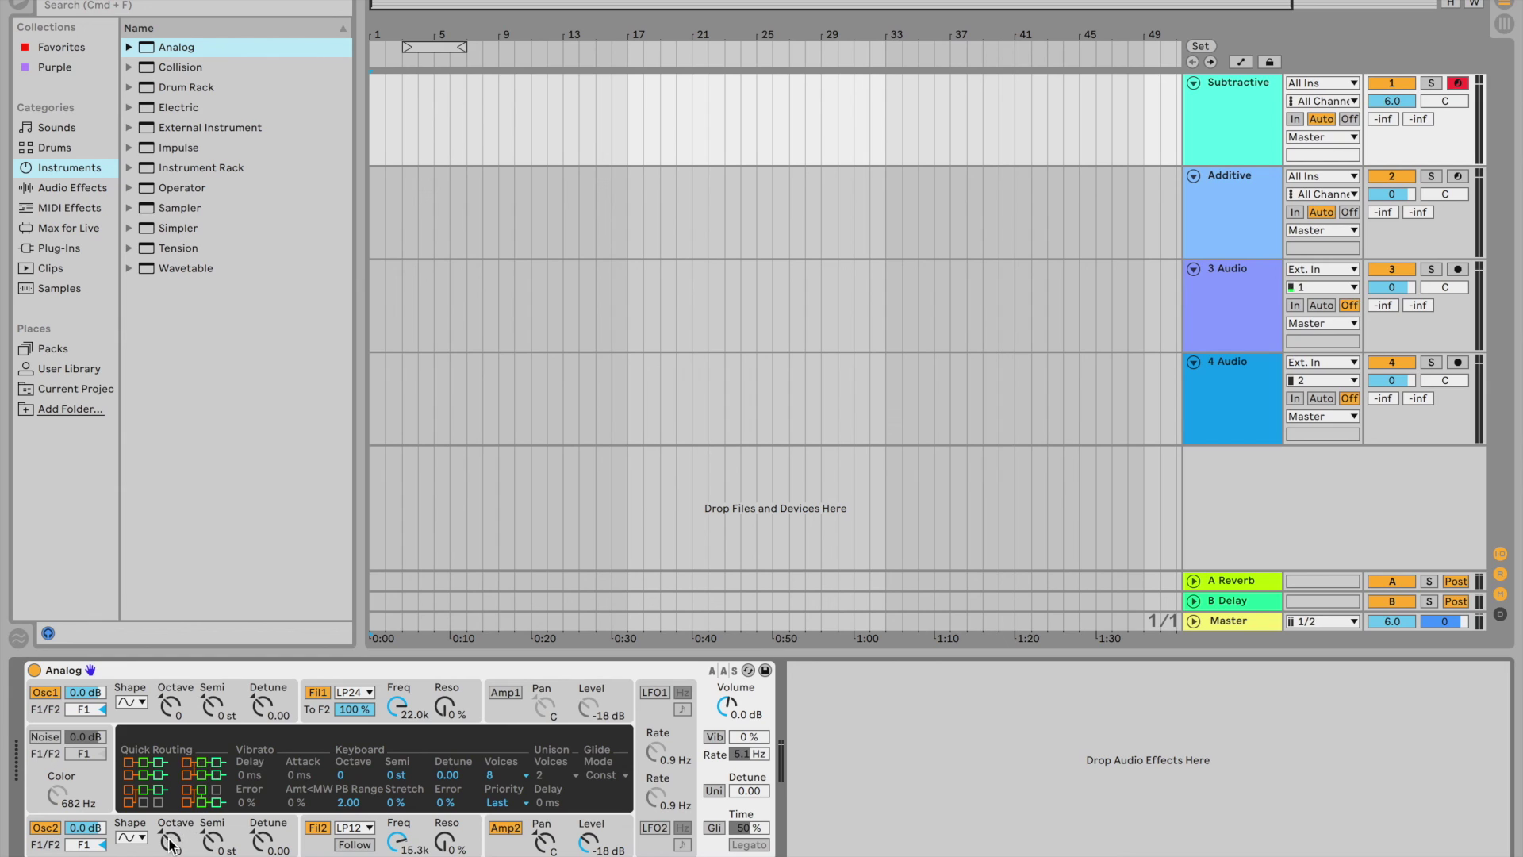